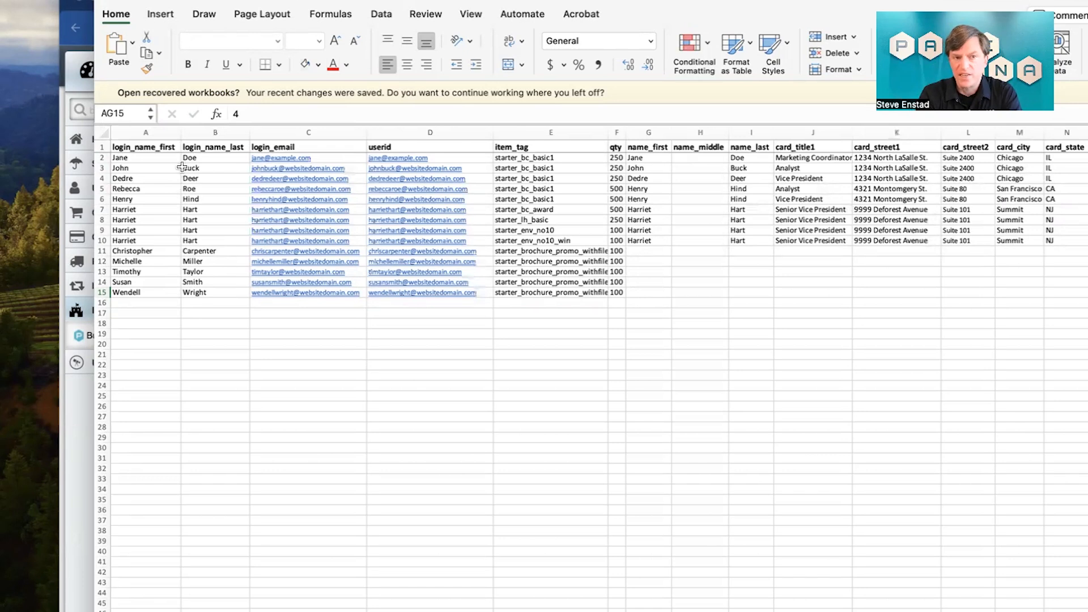
Step: Examine the individual order rows and the item_tag and qty columns of the bulk order spreadsheet
scroll(223, 177, up, 3)
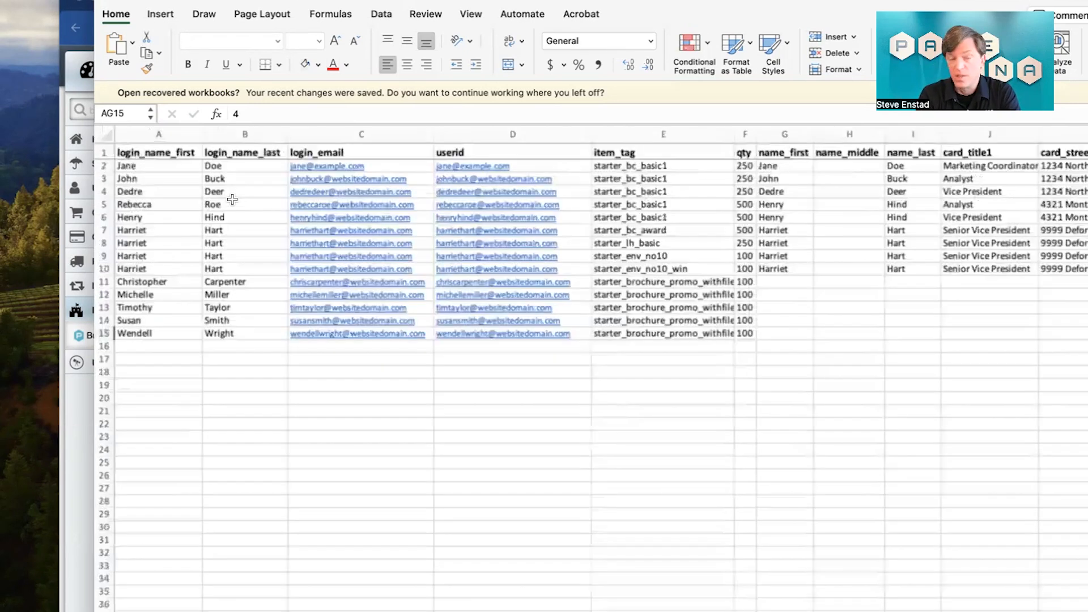
click(103, 166)
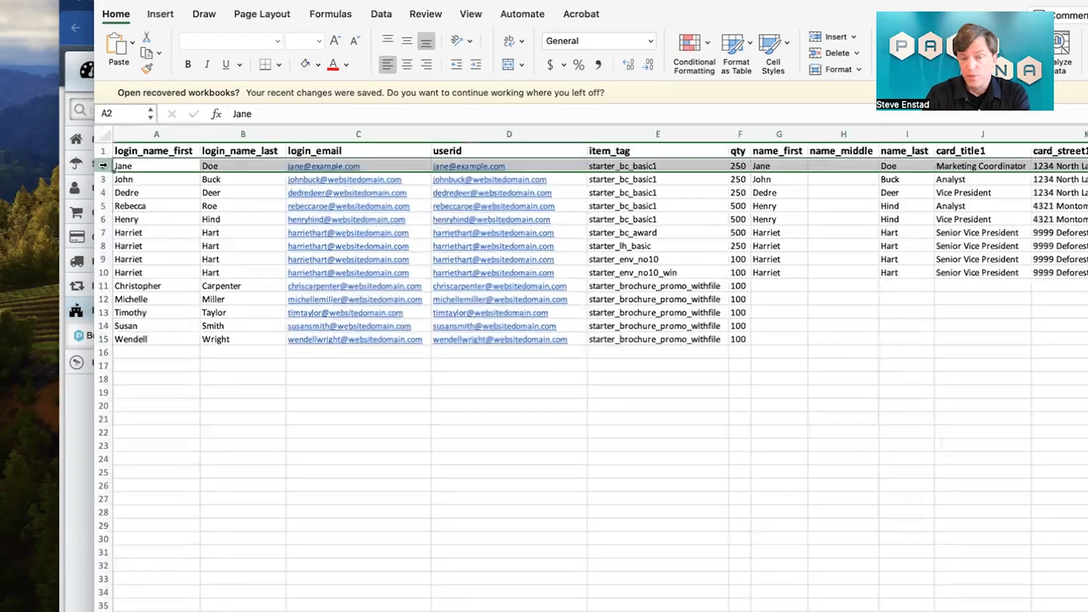
click(103, 179)
click(102, 192)
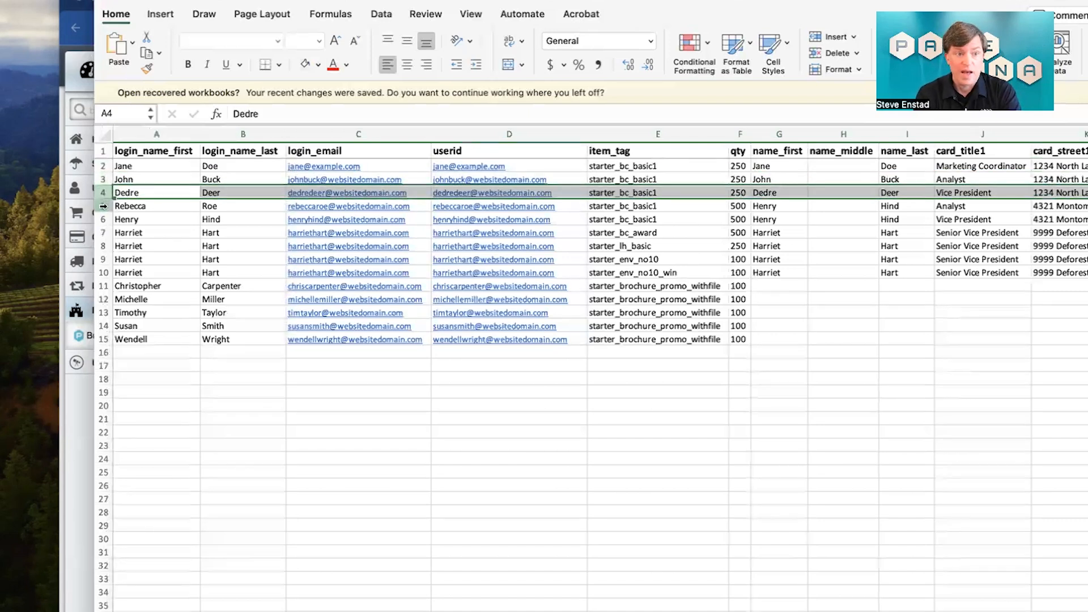
click(646, 193)
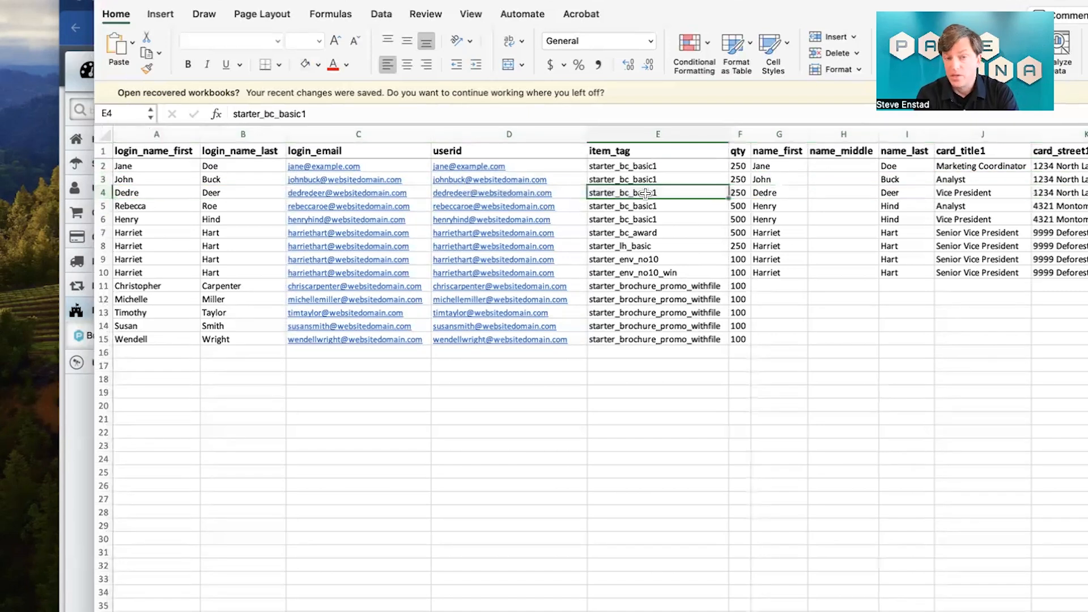
click(650, 259)
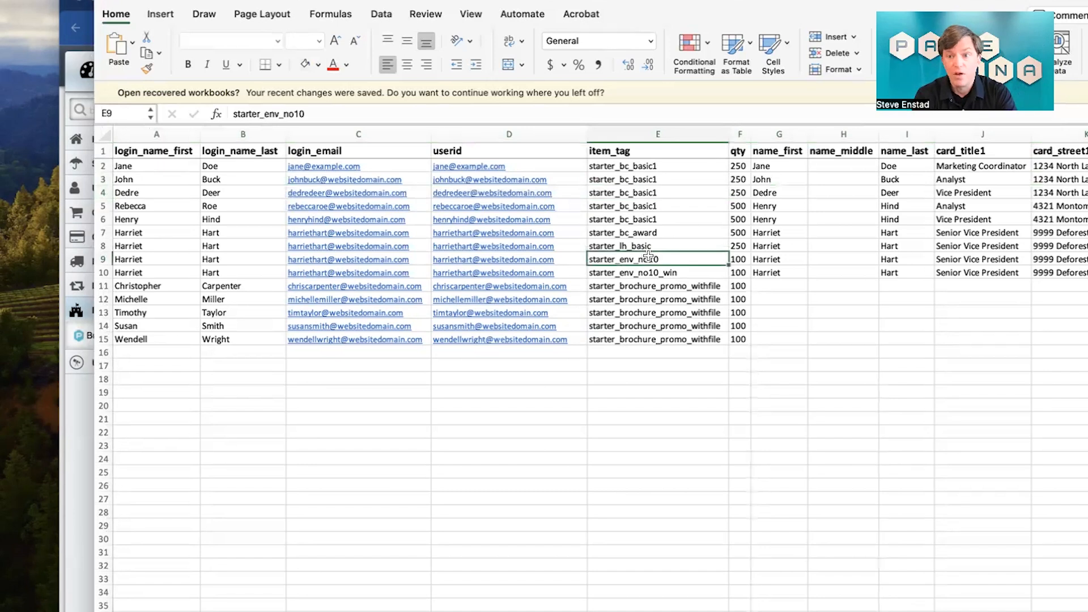
click(651, 287)
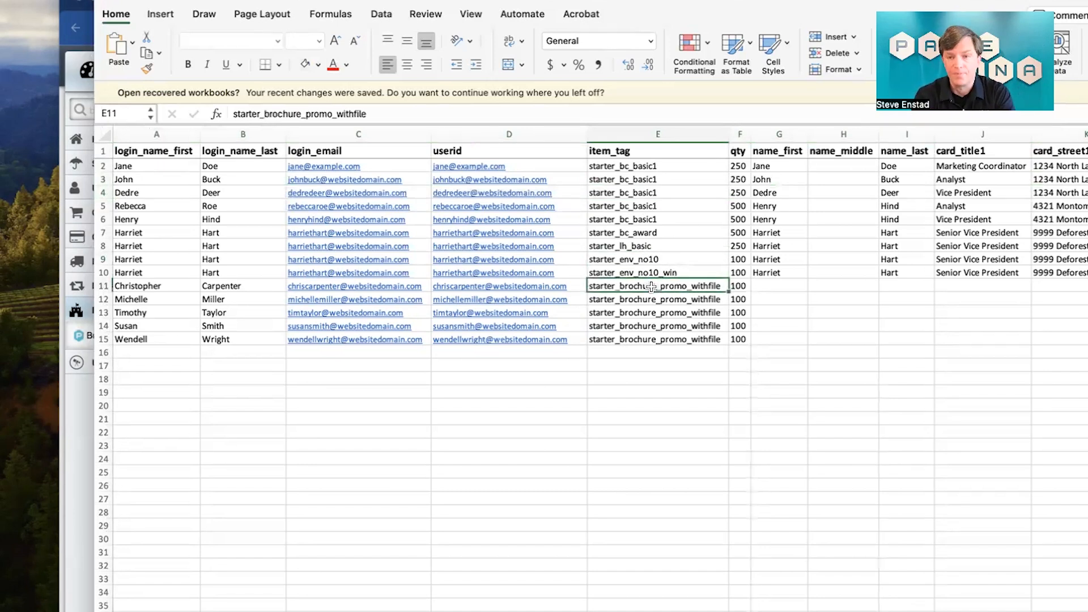
drag(636, 170, 640, 339)
scroll(640, 337, right, 5)
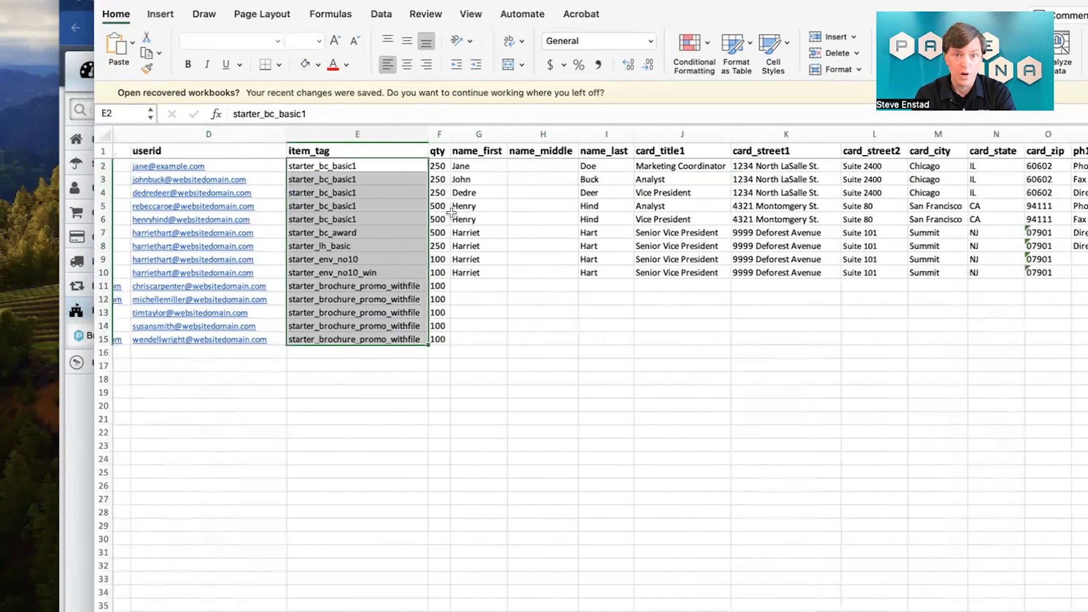
drag(437, 165, 435, 337)
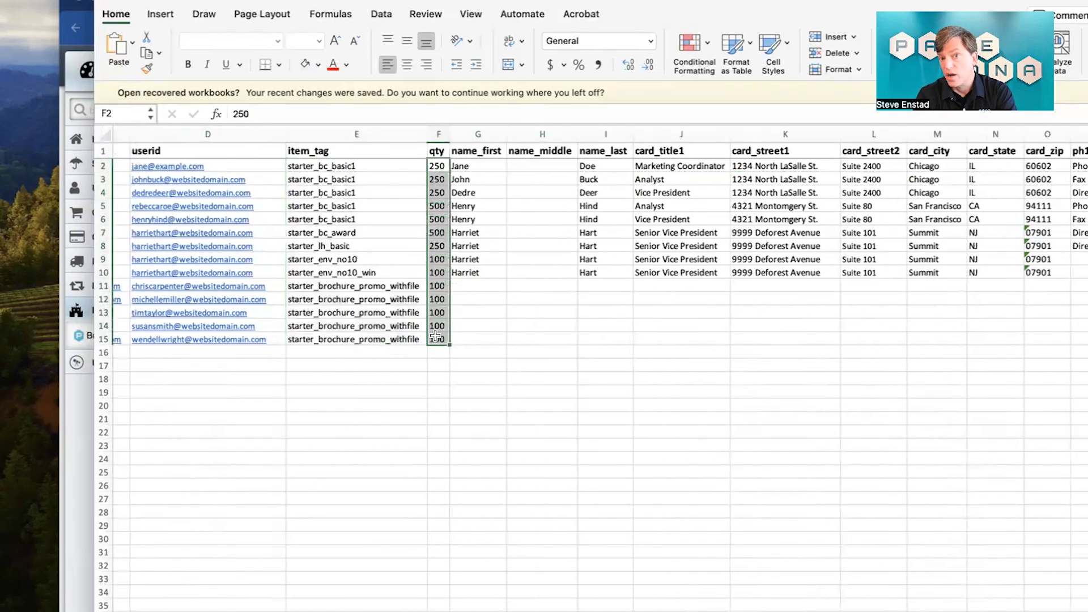
Step: Review the imprint detail columns from name_first through card_www and the shipping address columns
click(488, 166)
scroll(524, 198, right, 3)
scroll(525, 198, right, 5)
scroll(526, 198, left, 2)
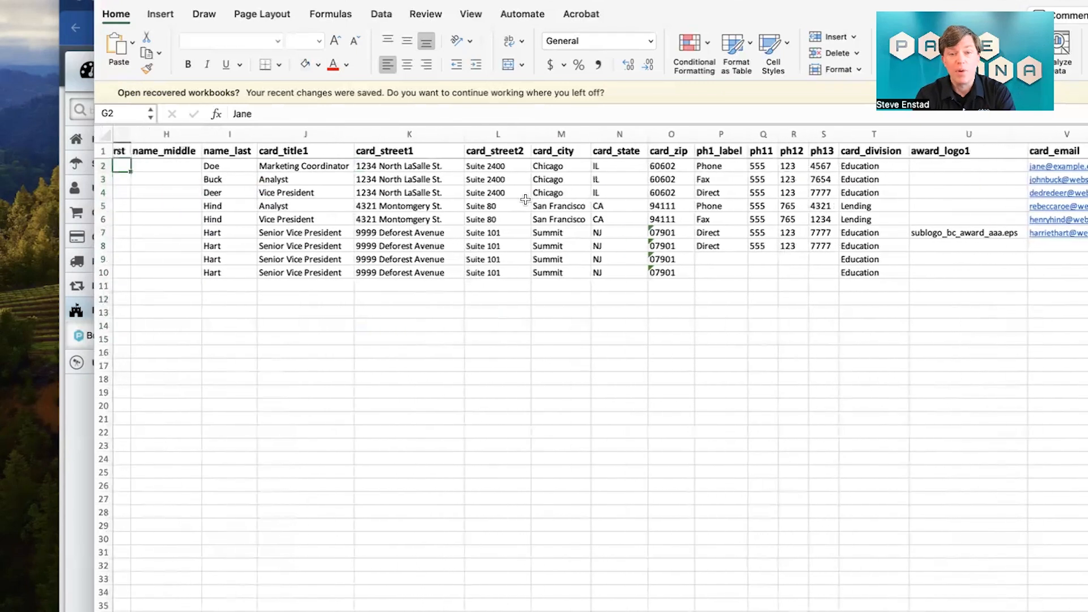
scroll(525, 198, right, 2)
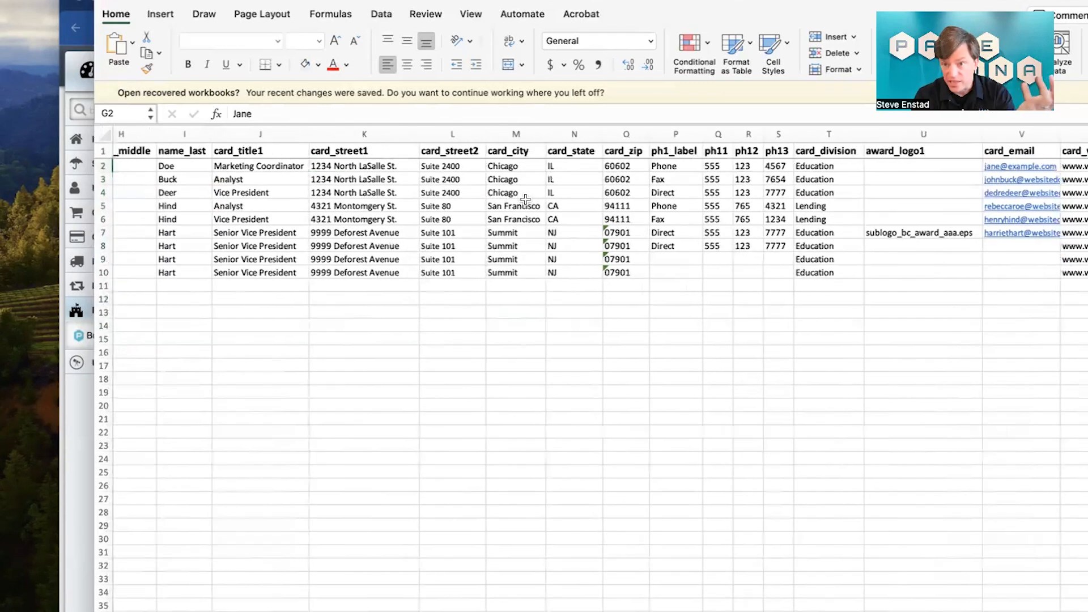
scroll(525, 199, right, 10)
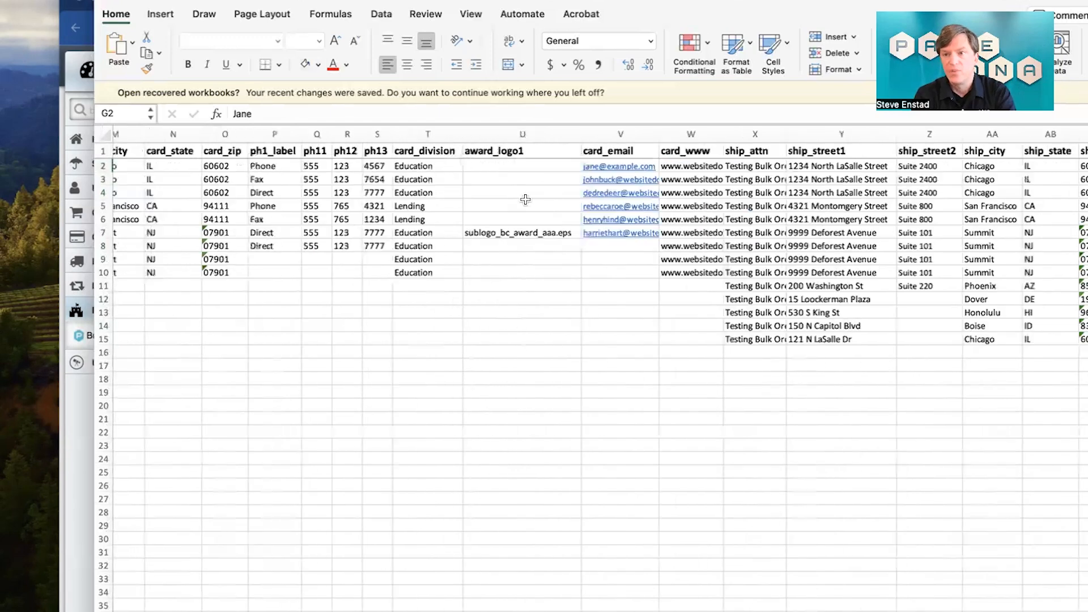
scroll(525, 199, right, 3)
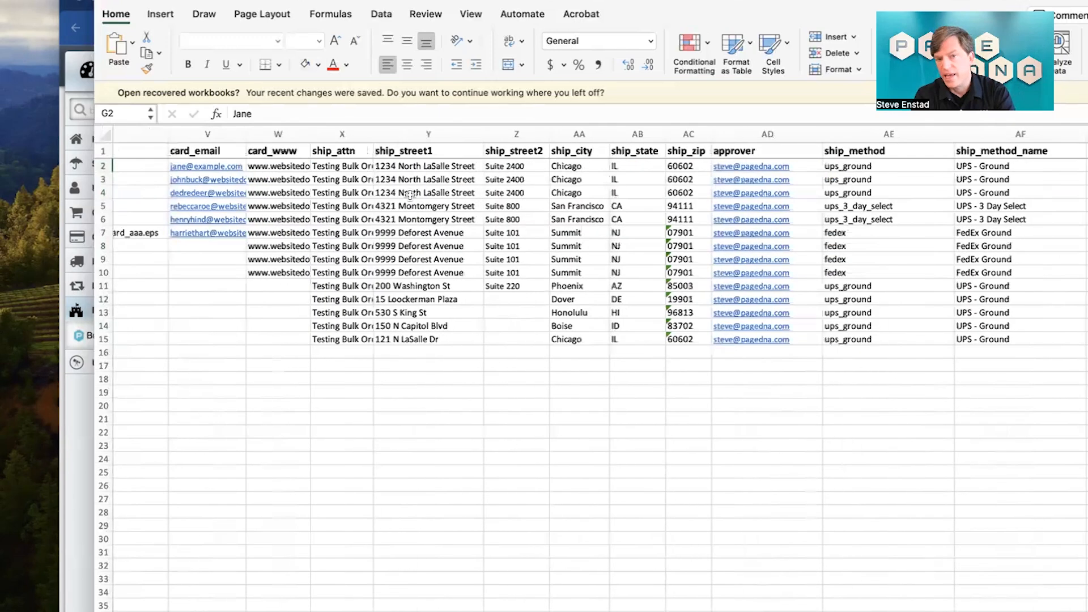
scroll(409, 194, right, 3)
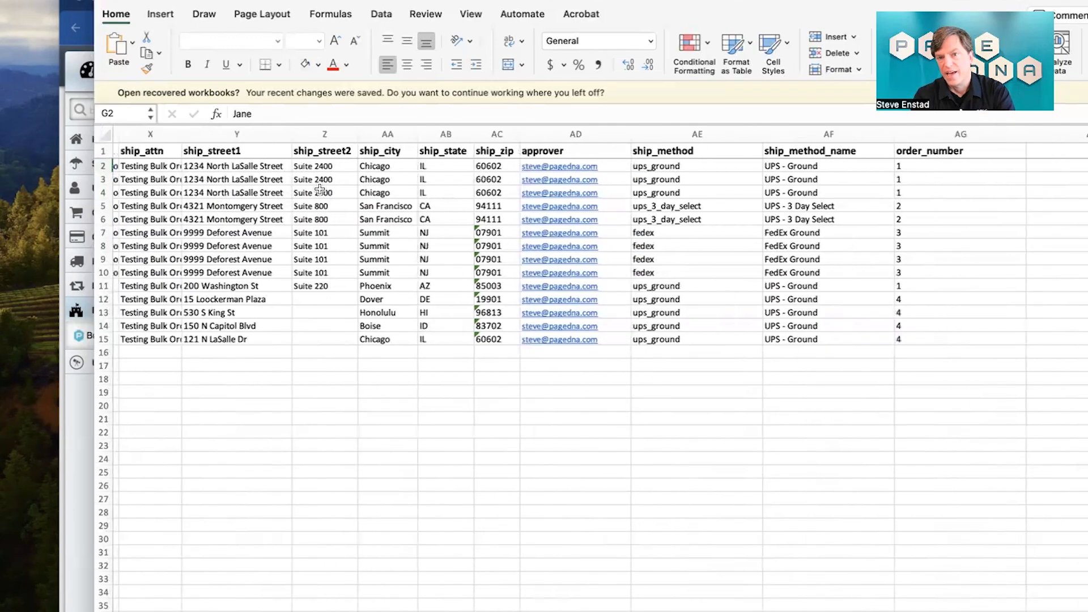
Step: Inspect the approver, ship_method and ship_method_name headers and the order_number cells that group rows 2–4 and 11
click(490, 150)
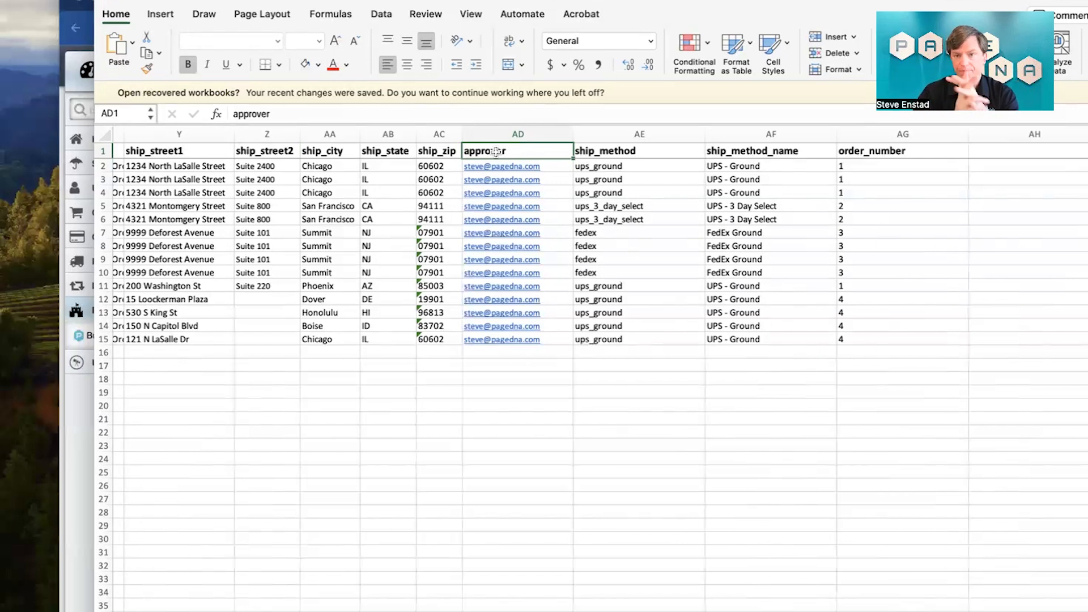
click(610, 152)
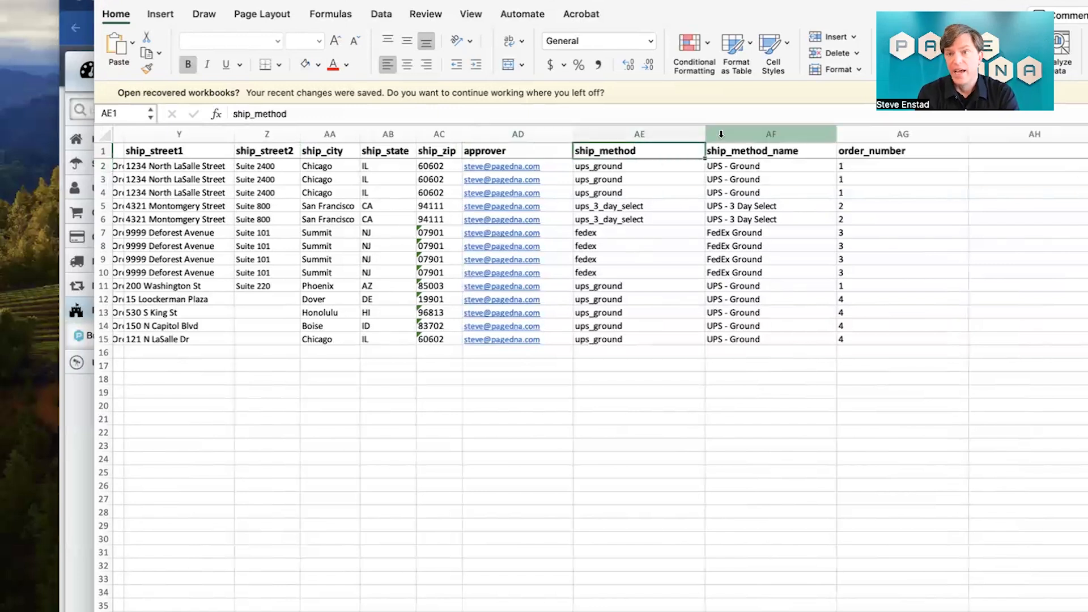
click(739, 151)
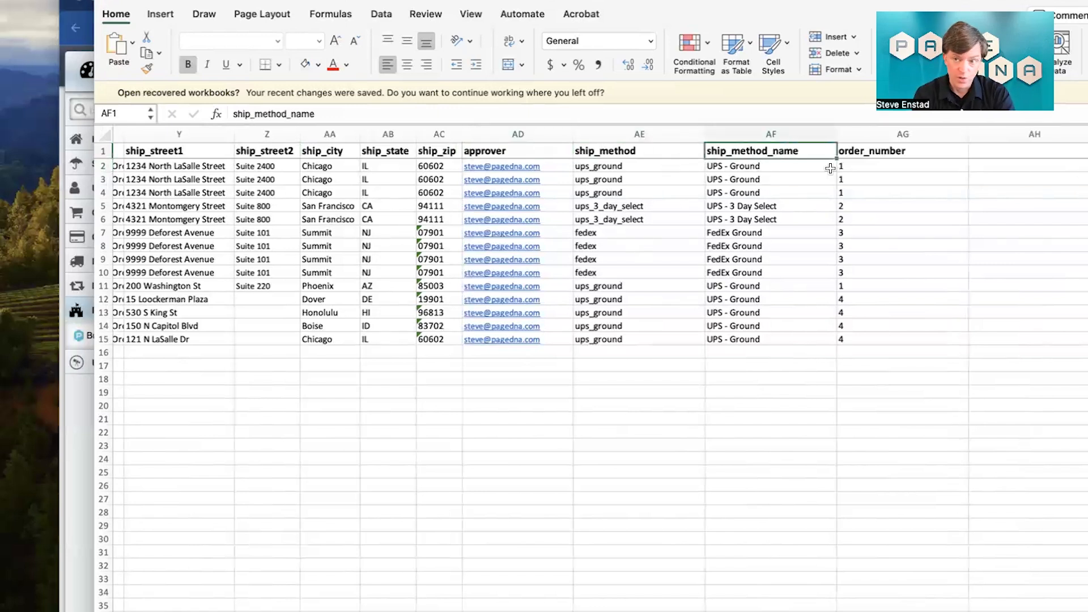
drag(855, 166, 859, 193)
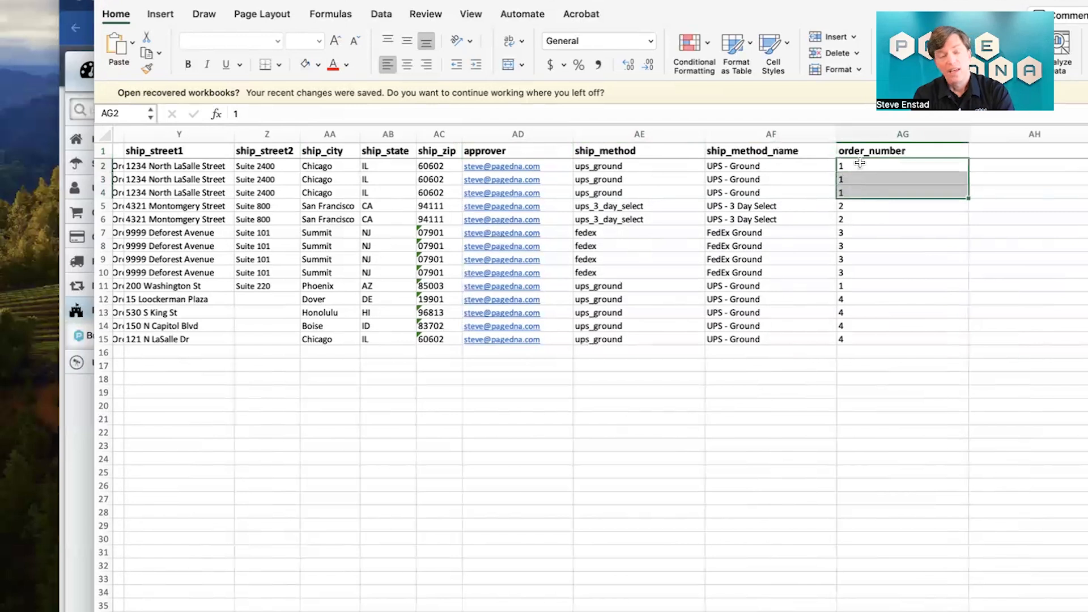
super+click(850, 285)
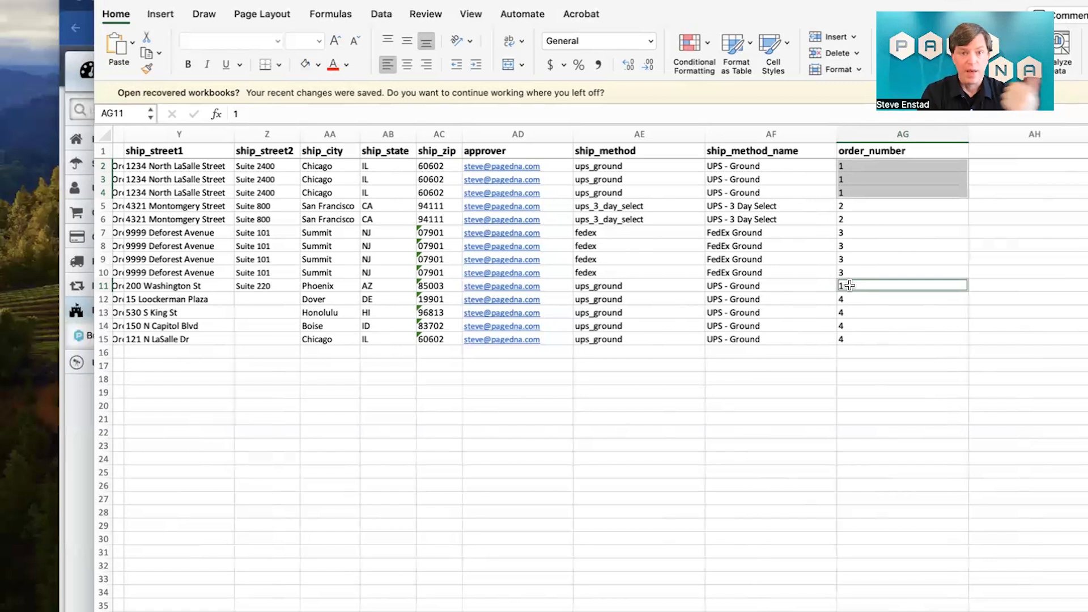
Step: Switch to the PageDNA Bulk Orders page in the browser and upload bulk_order_pagedna-steve-all-orders.xlsx, continuing to Column Settings
click(74, 440)
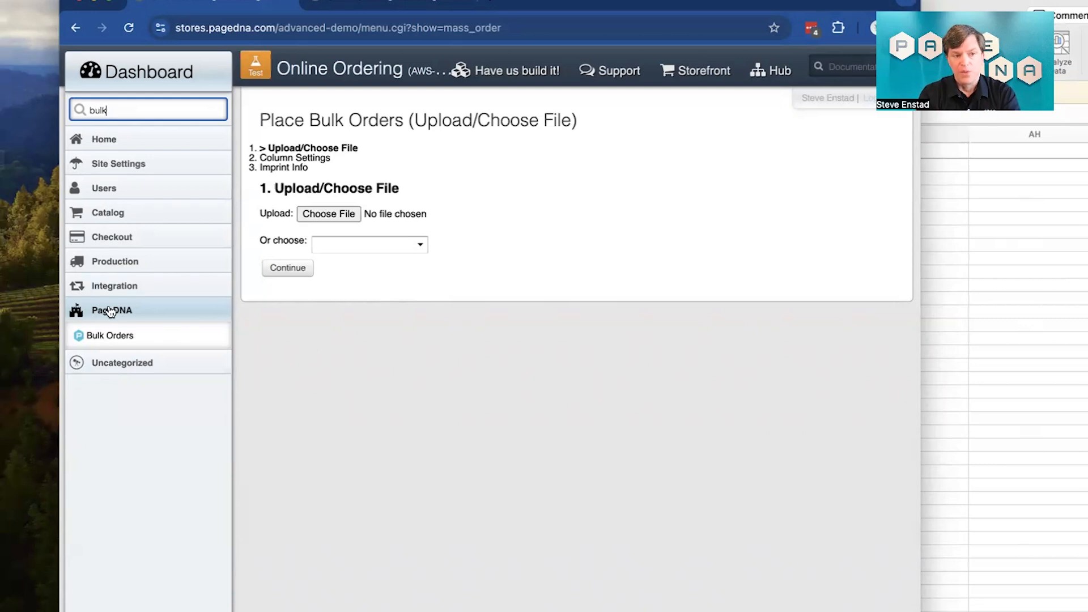
mouse_move(169, 83)
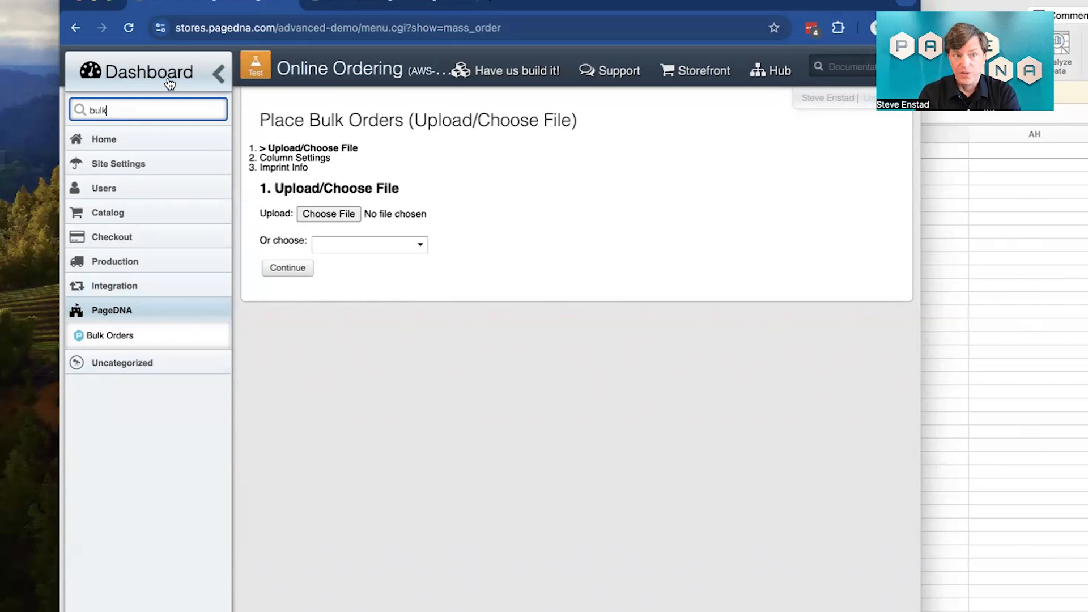
click(218, 83)
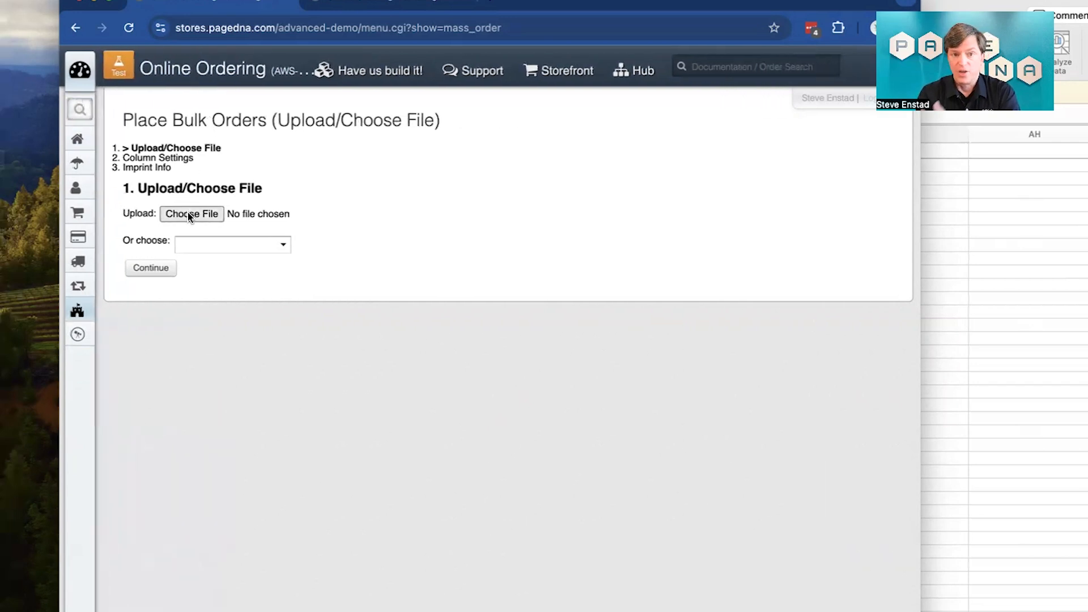
click(188, 216)
double_click(400, 160)
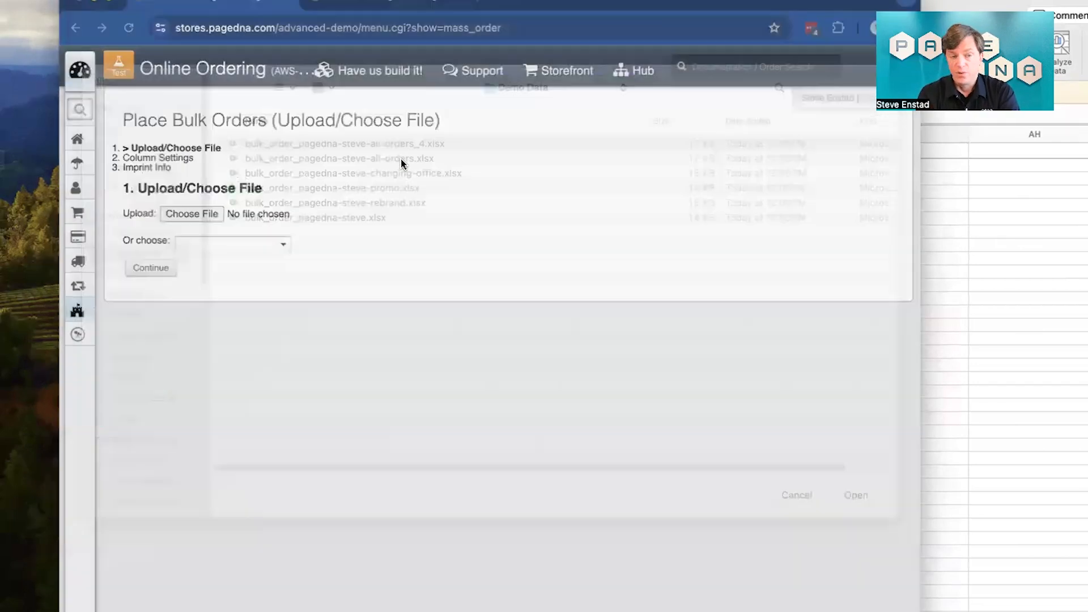
click(151, 266)
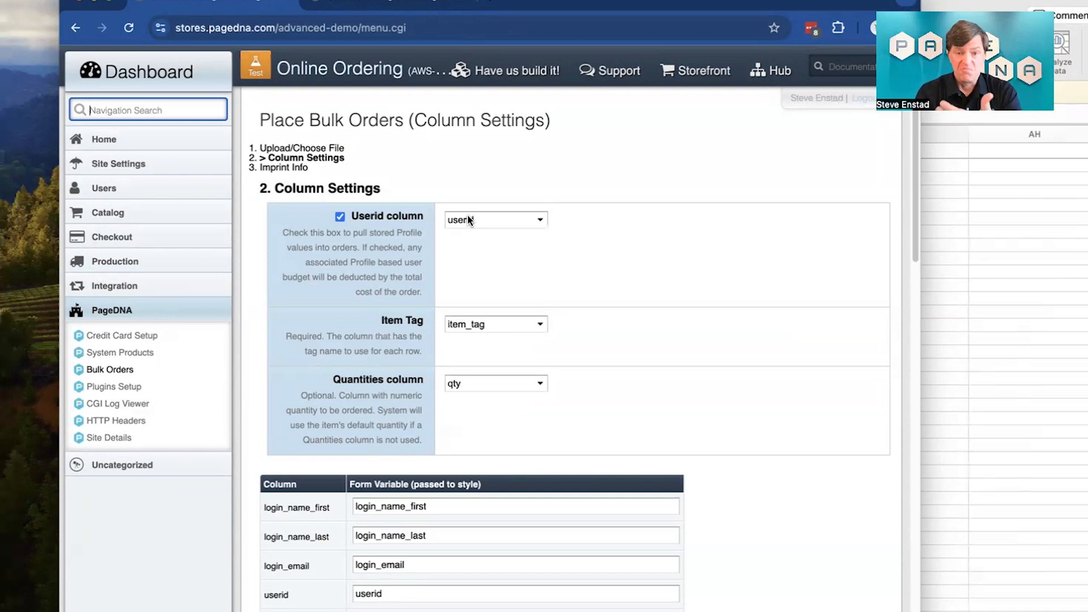
Step: Review the userid, item tag, quantity and form variable column mappings, and continue to the Imprint Info stage
scroll(463, 287, down, 1)
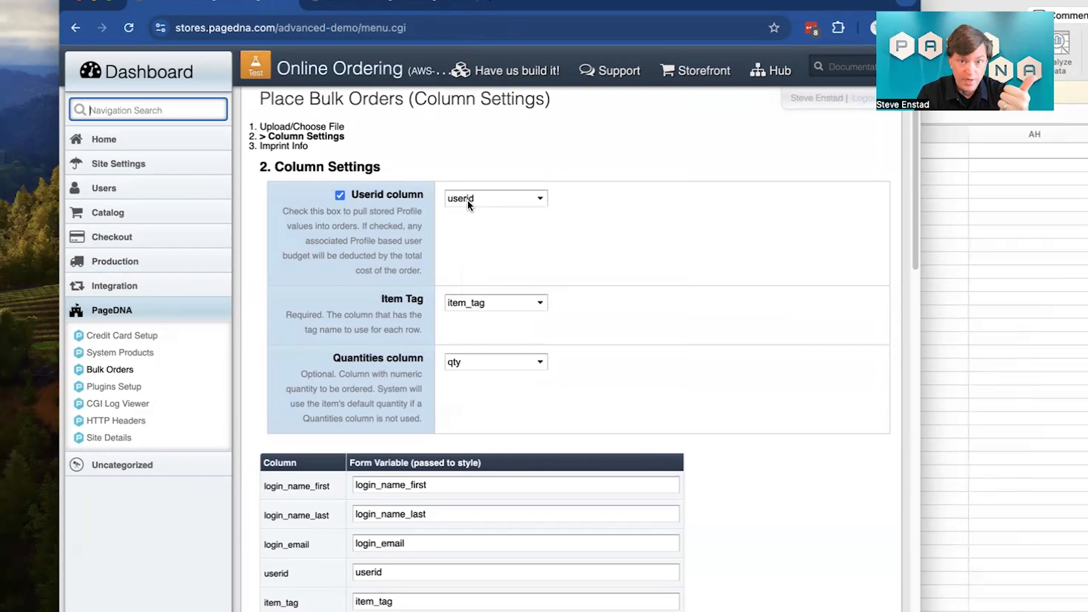
scroll(468, 204, down, 2)
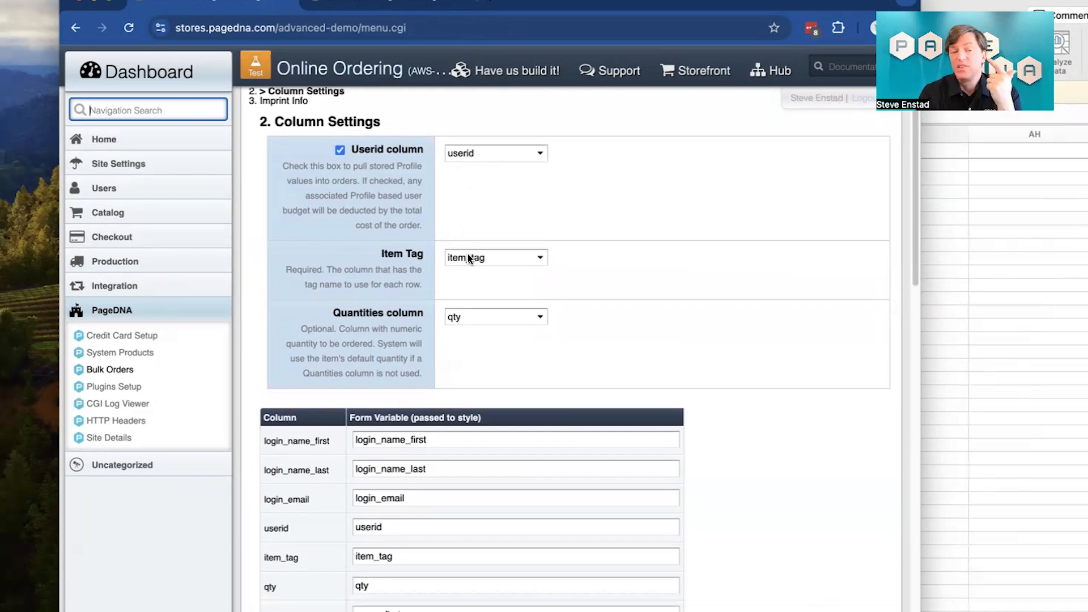
scroll(467, 257, down, 1)
scroll(468, 256, down, 5)
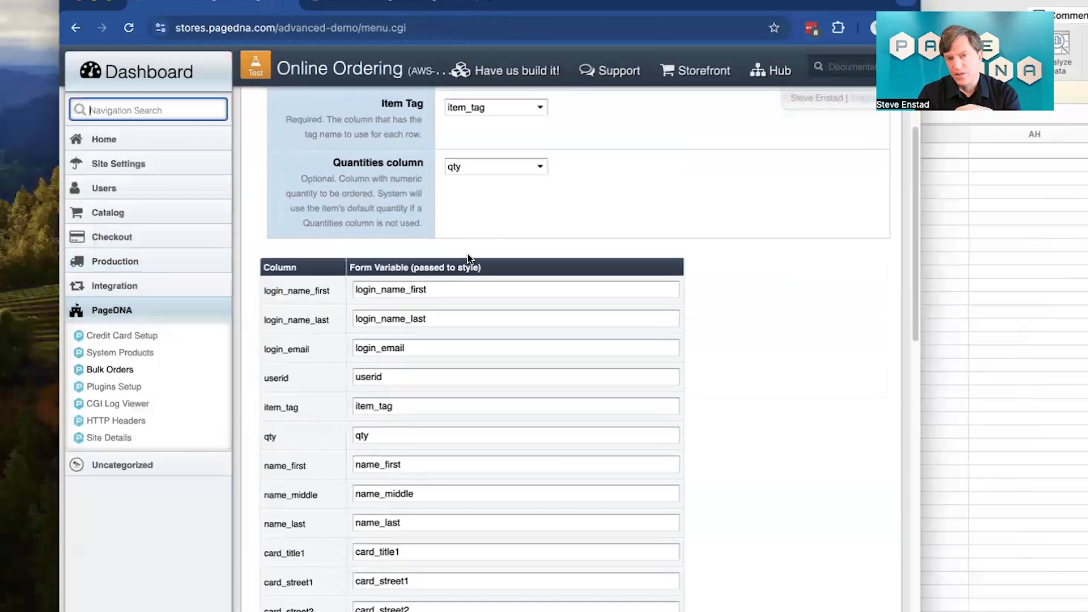
scroll(468, 258, down, 2)
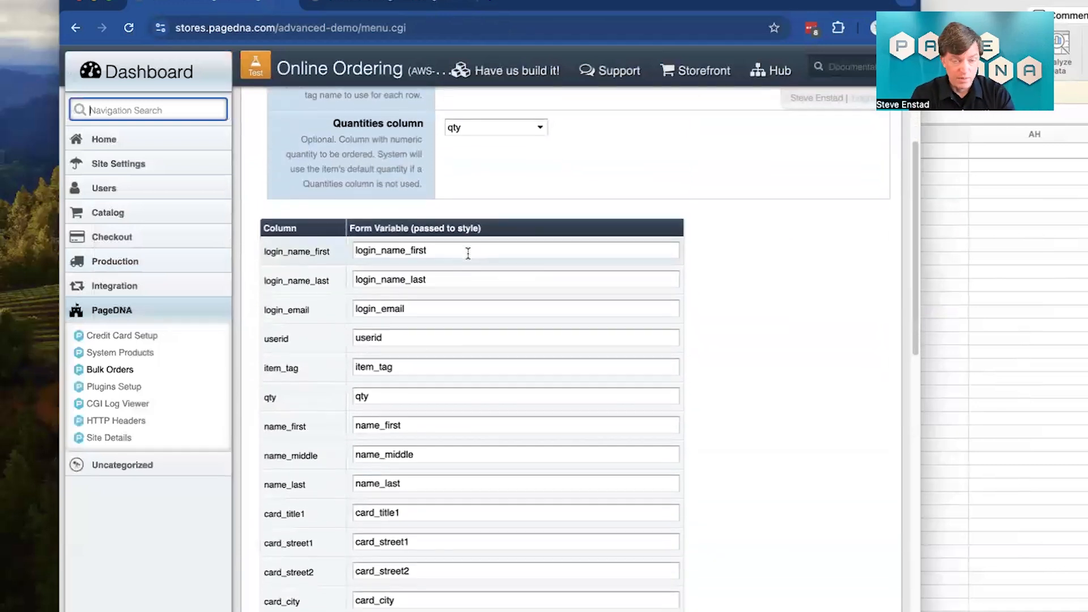
scroll(410, 234, down, 1)
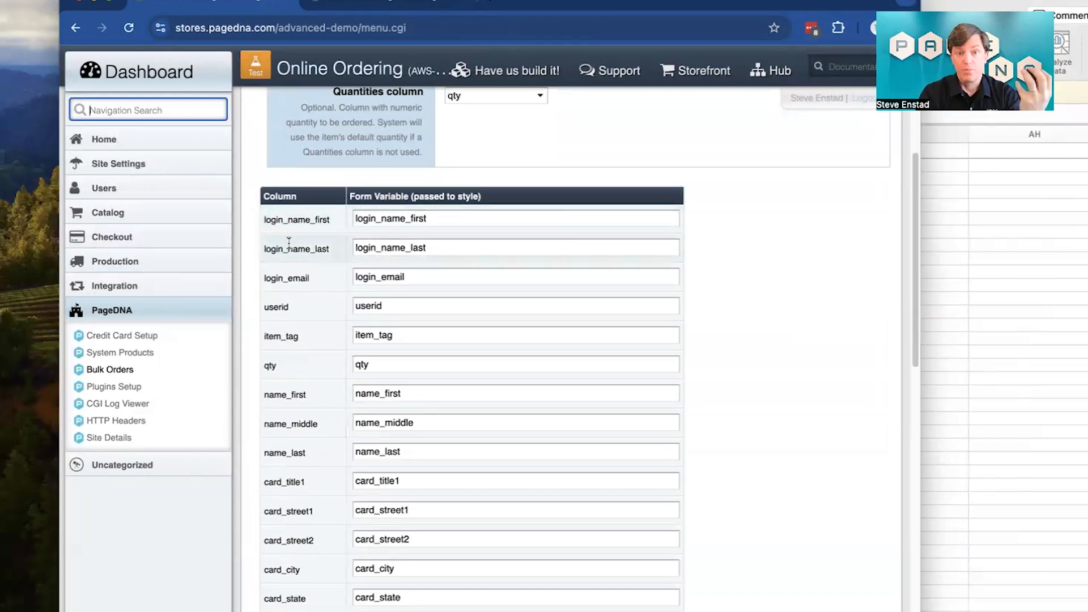
scroll(289, 243, down, 15)
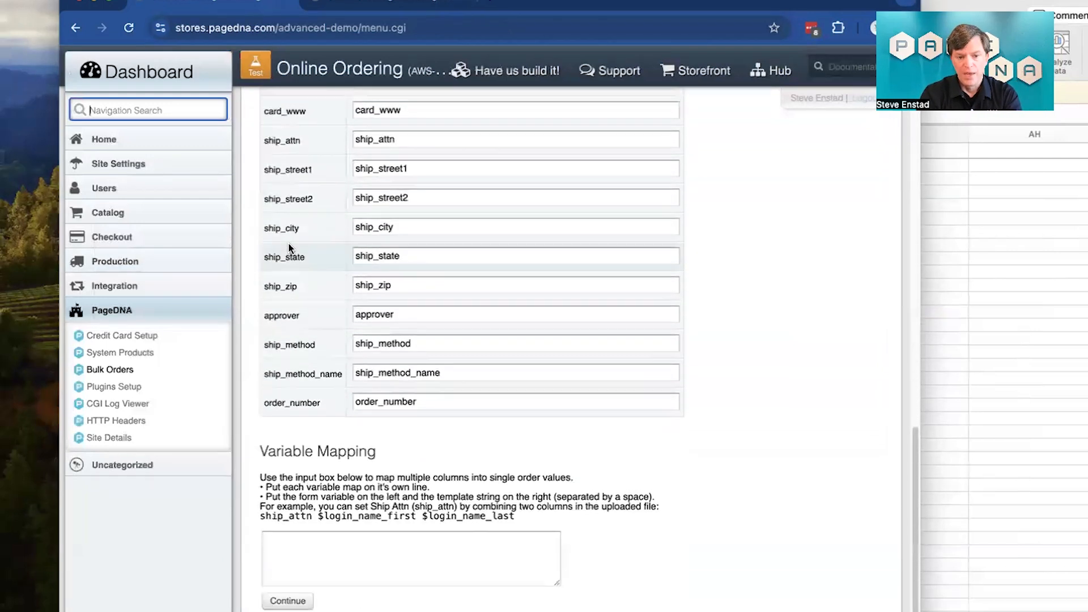
click(272, 602)
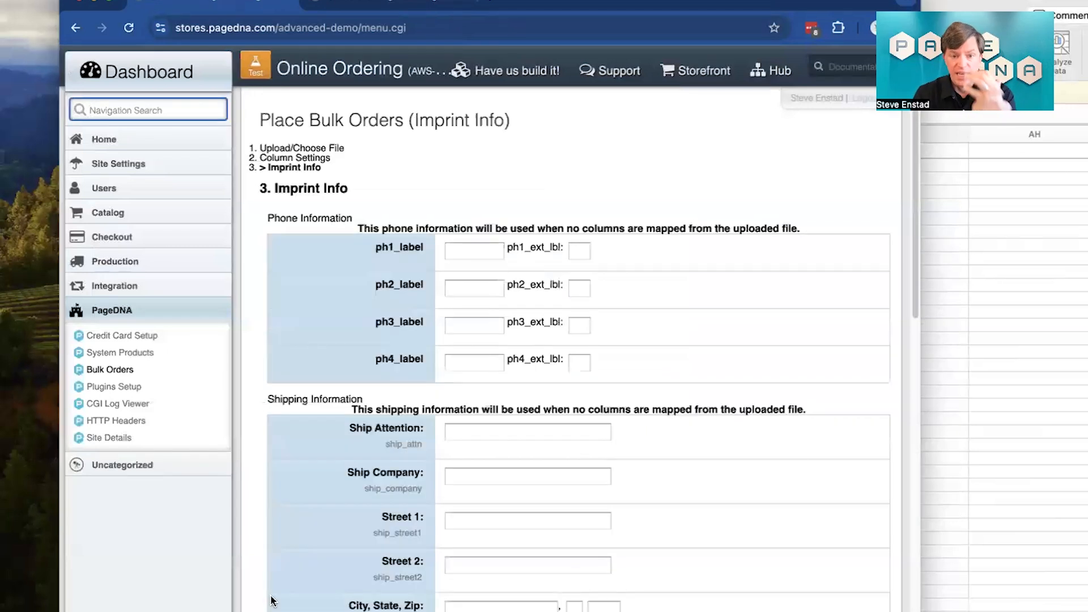
Step: Run the test preview of one order in test mode and look through its business card proofs
scroll(272, 600, down, 15)
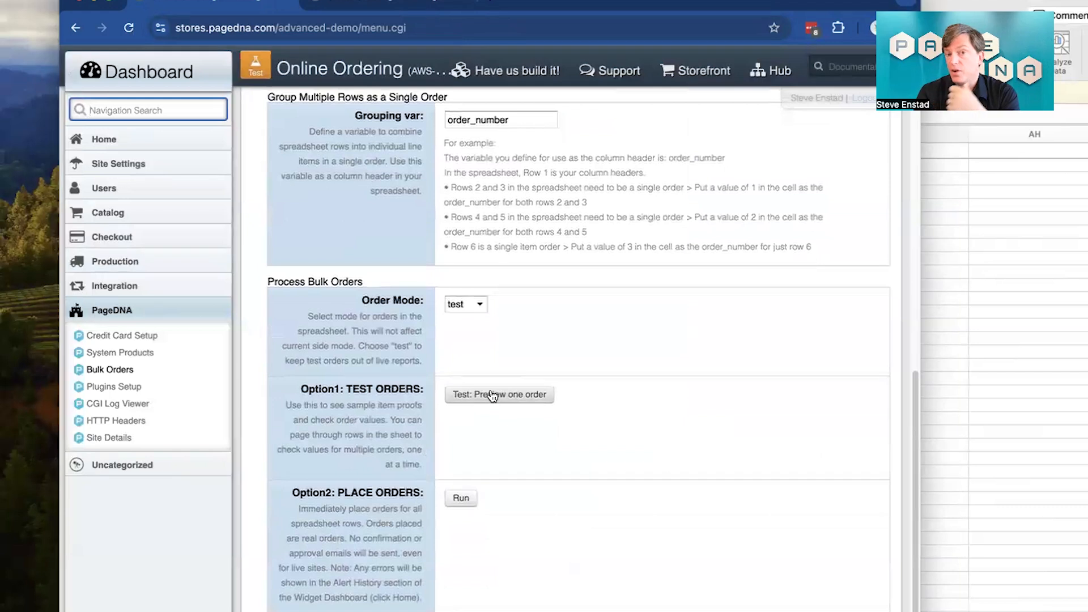
click(492, 395)
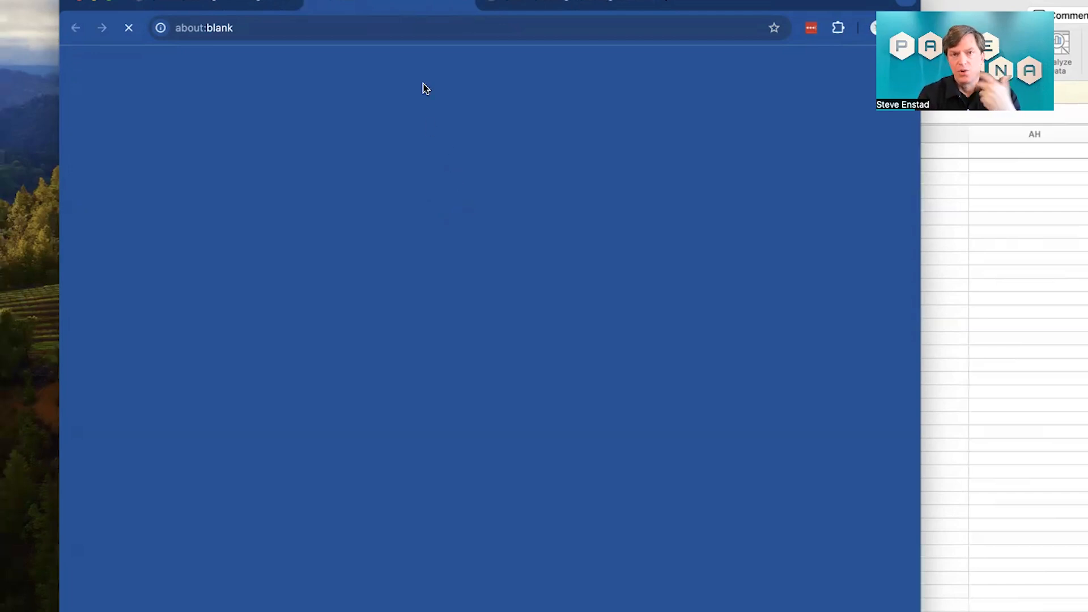
scroll(580, 436, down, 5)
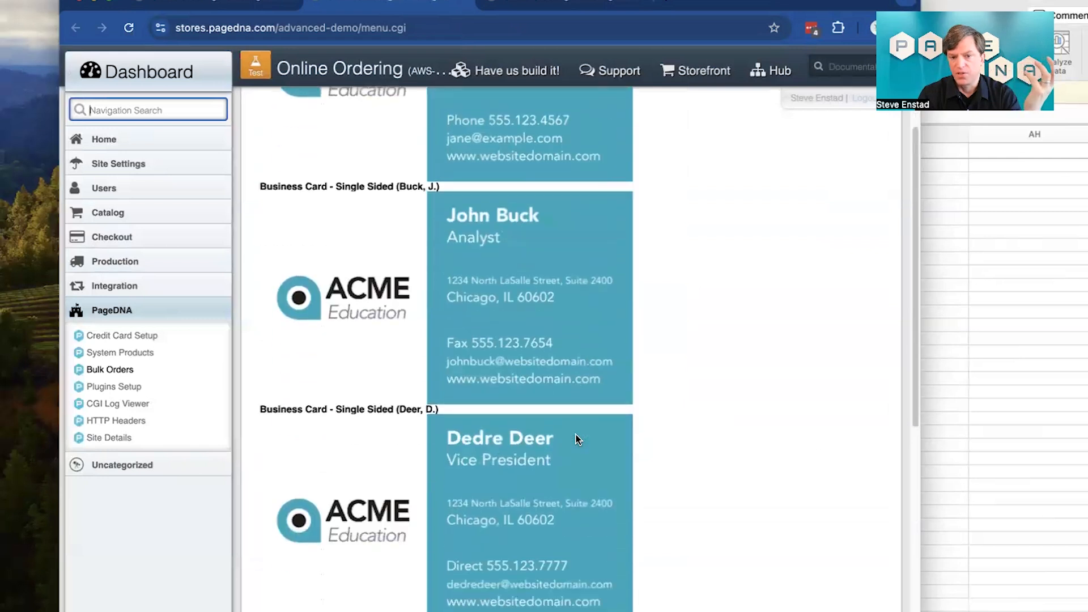
scroll(578, 439, up, 2)
scroll(578, 439, up, 3)
scroll(578, 439, down, 9)
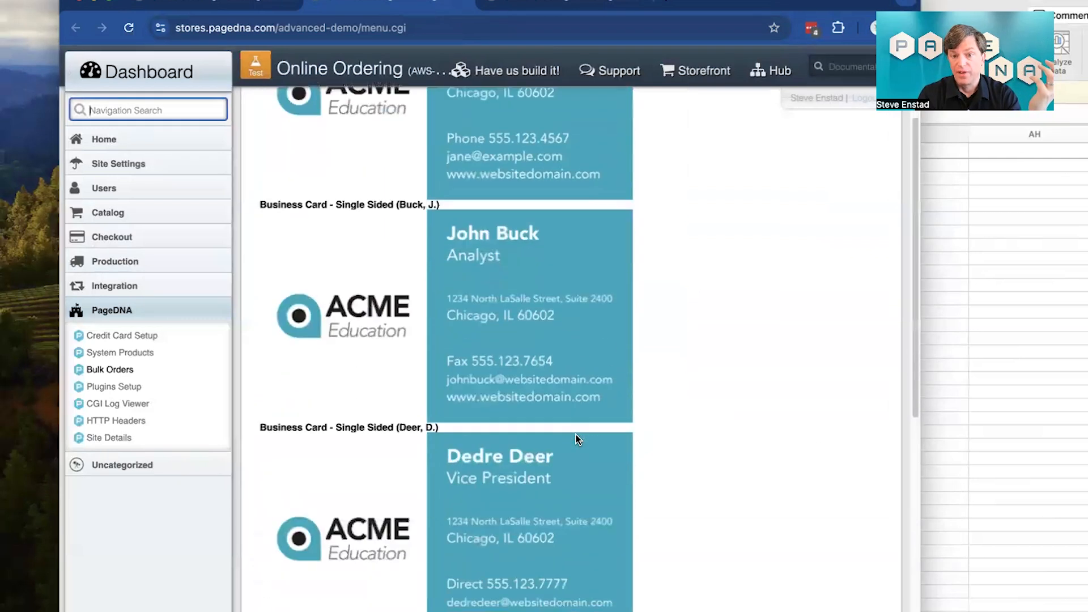
scroll(577, 439, up, 12)
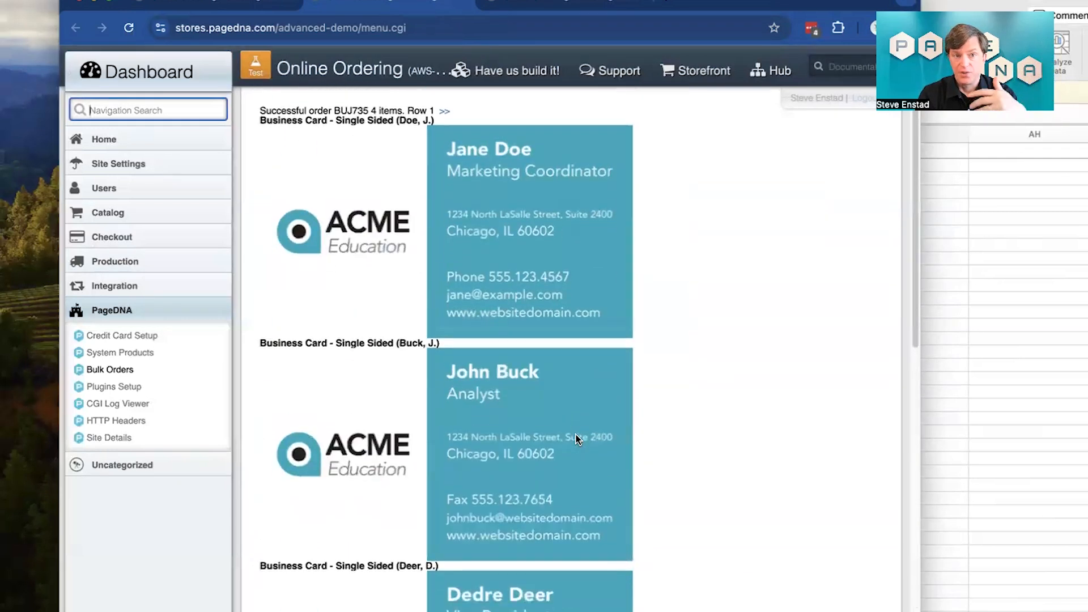
Step: Return to the bulk order processing settings, keep the order mode on test, and place the orders for all spreadsheet rows
click(238, 5)
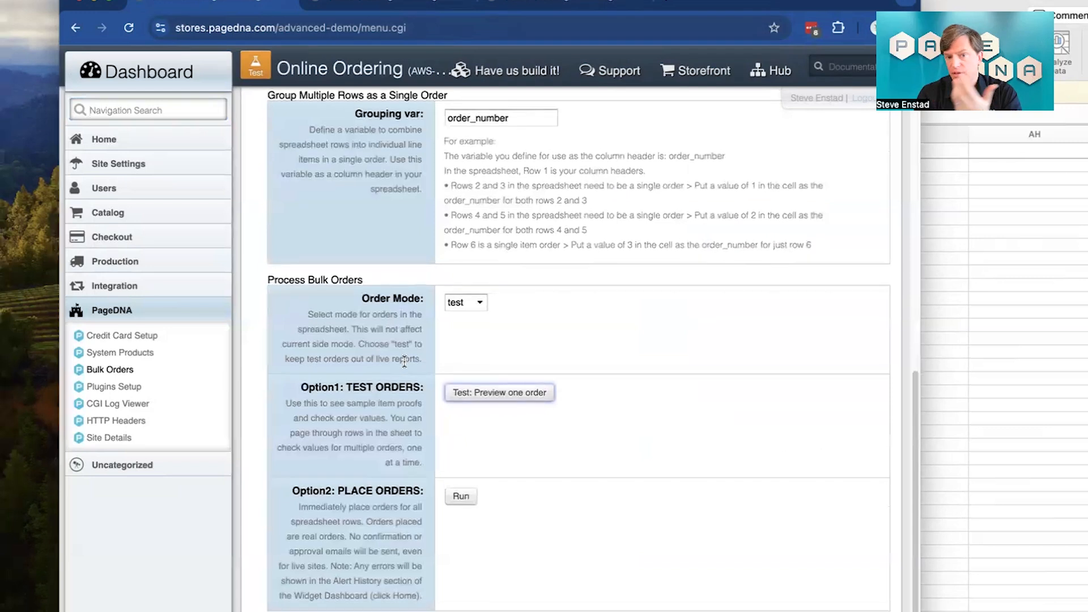
click(463, 303)
click(455, 305)
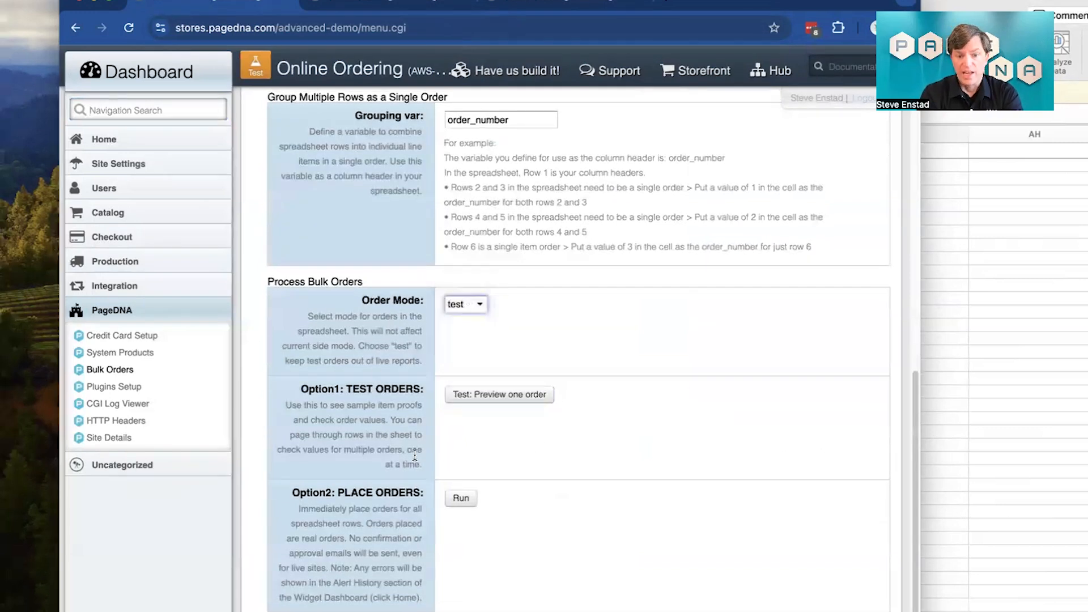
click(460, 498)
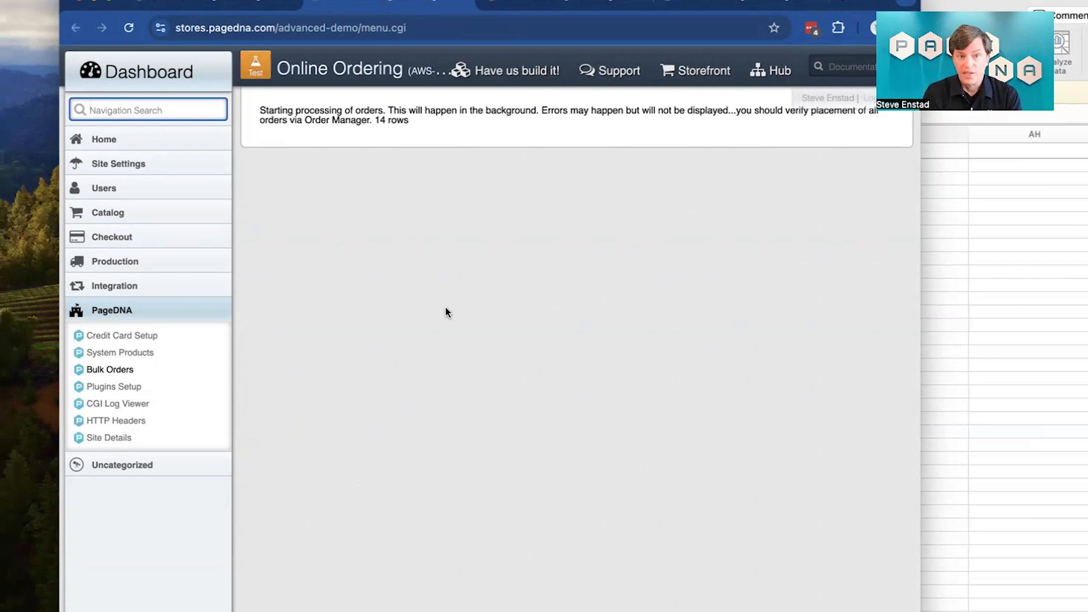
drag(411, 120, 374, 120)
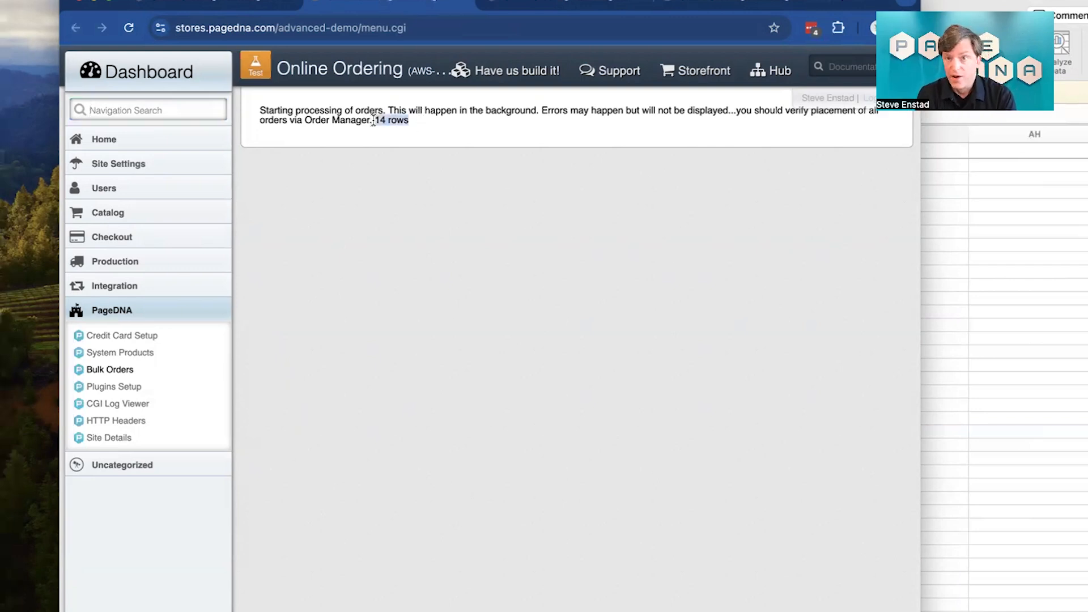
Step: Switch to the Approve / Deny Orders page and reload the list of waiting orders, confirming the form resubmission
click(716, 4)
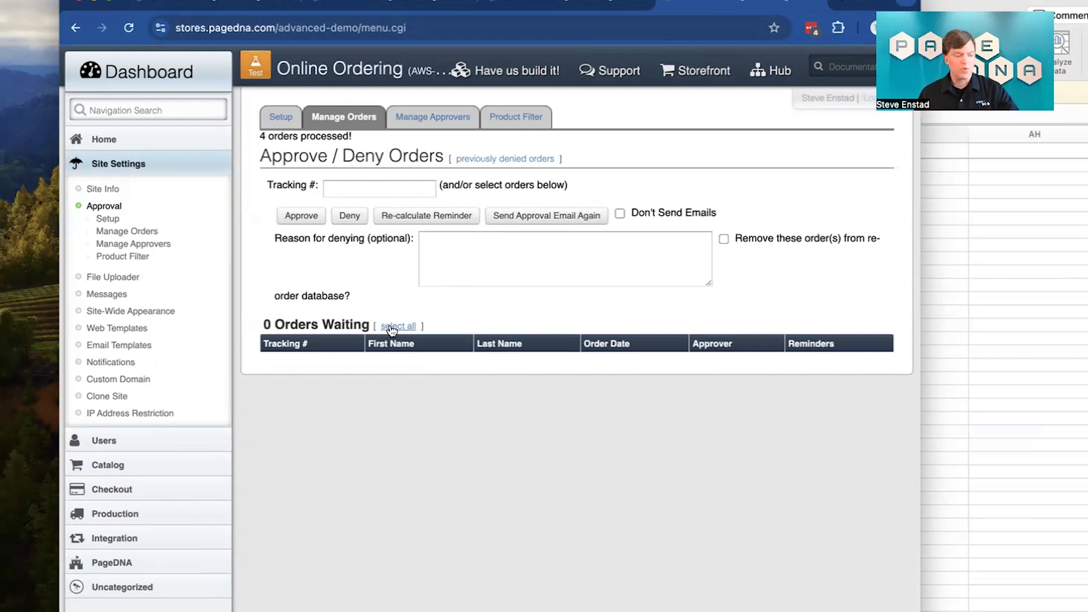
click(390, 326)
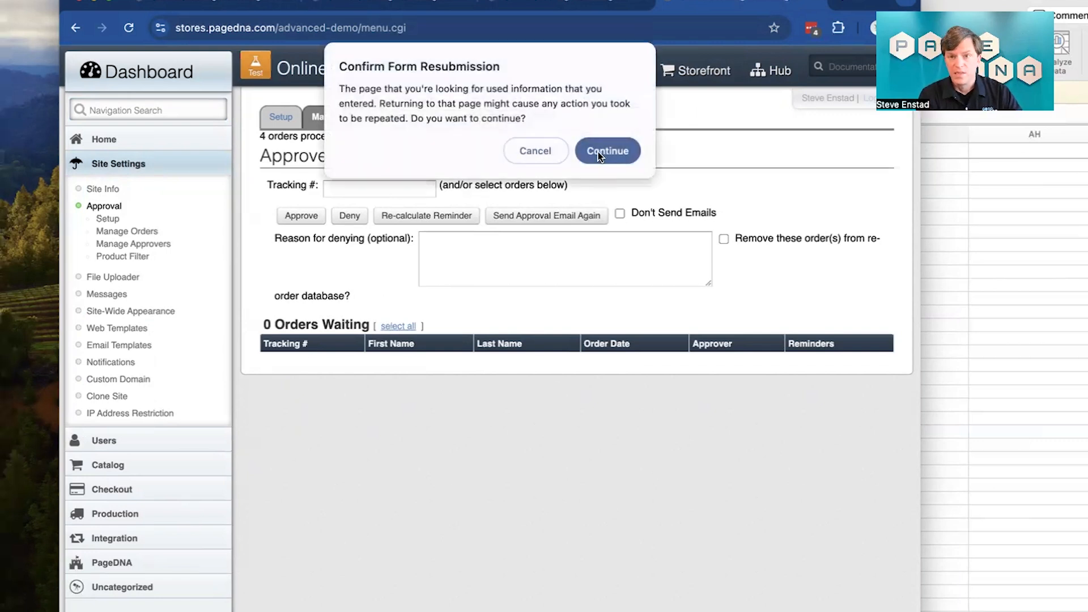
click(592, 157)
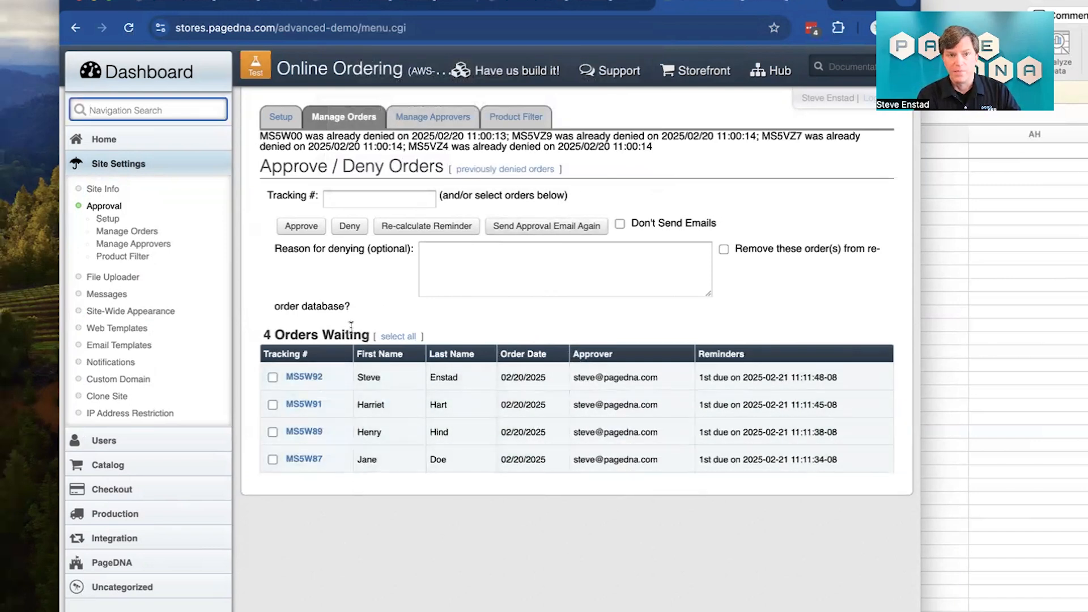
Step: Open the first waiting order, review its static print-on-demand items and comments, and return to the waiting orders list
click(301, 405)
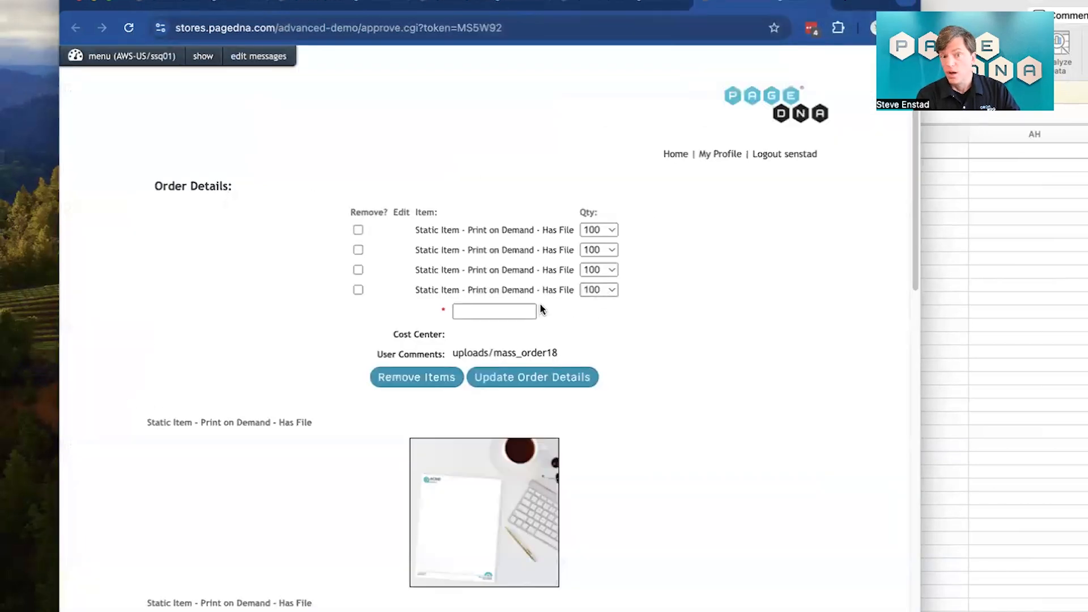
scroll(569, 309, down, 1)
scroll(569, 309, down, 4)
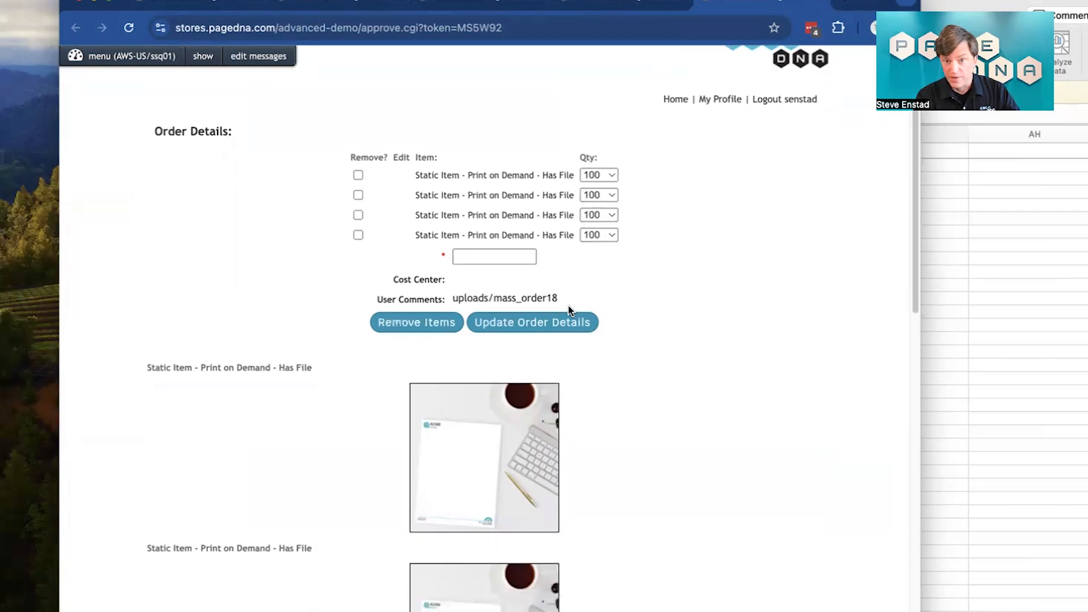
scroll(569, 309, up, 5)
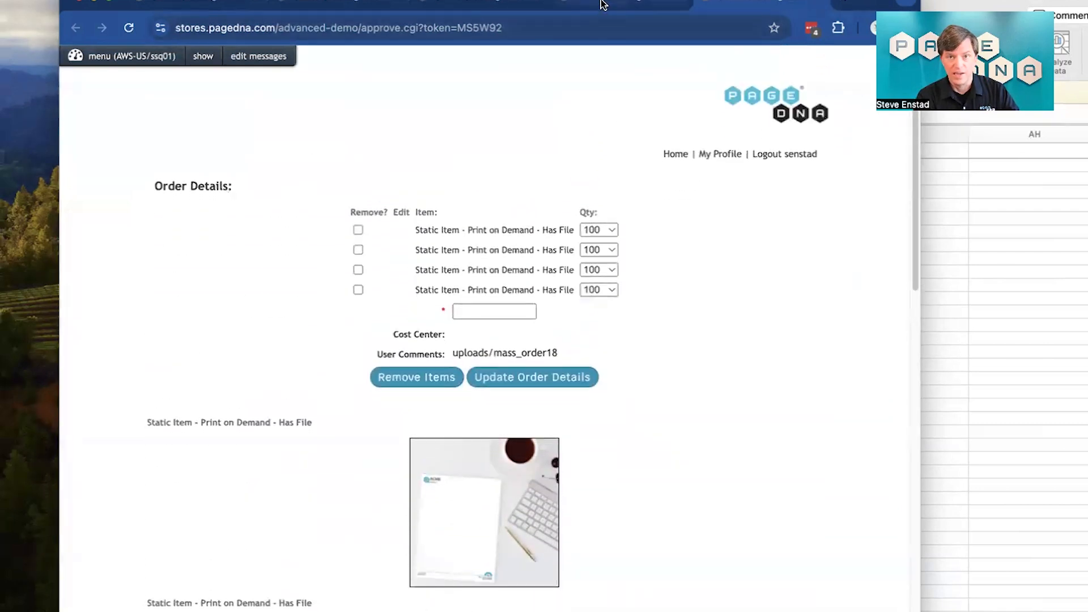
click(602, 5)
Step: Open the second waiting order and review its business card, letterhead and envelope proofs and its approval options
super+click(313, 406)
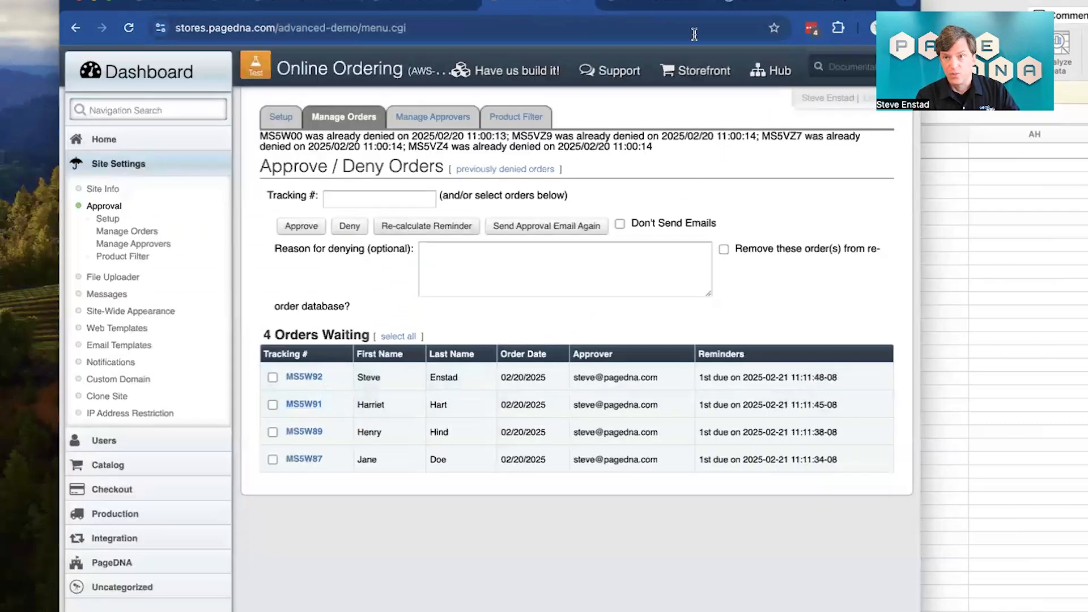
click(764, 4)
scroll(512, 340, down, 3)
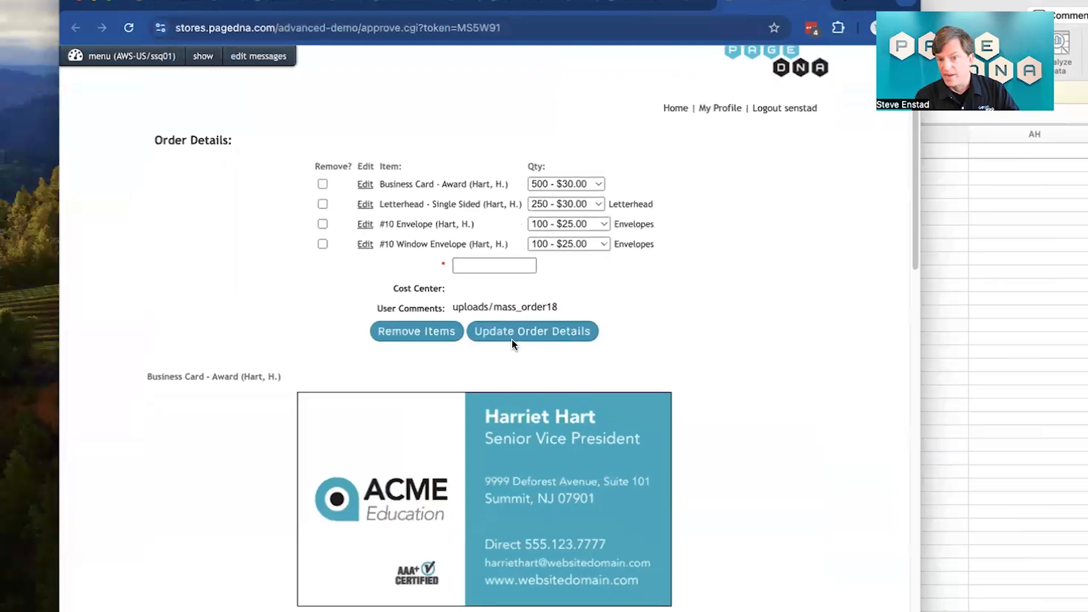
scroll(511, 339, down, 3)
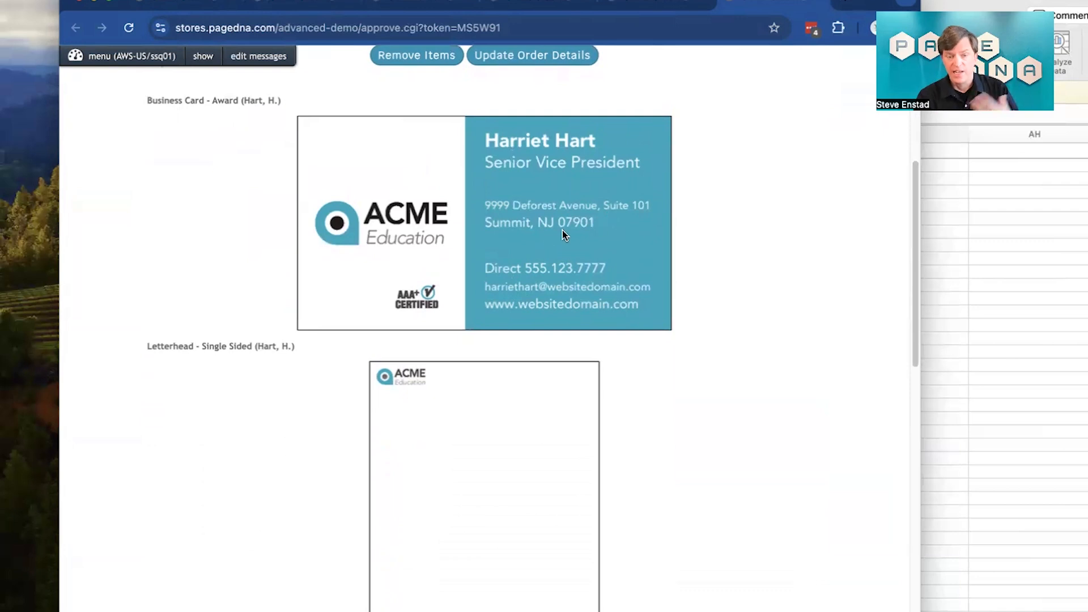
scroll(554, 233, down, 10)
scroll(549, 235, down, 3)
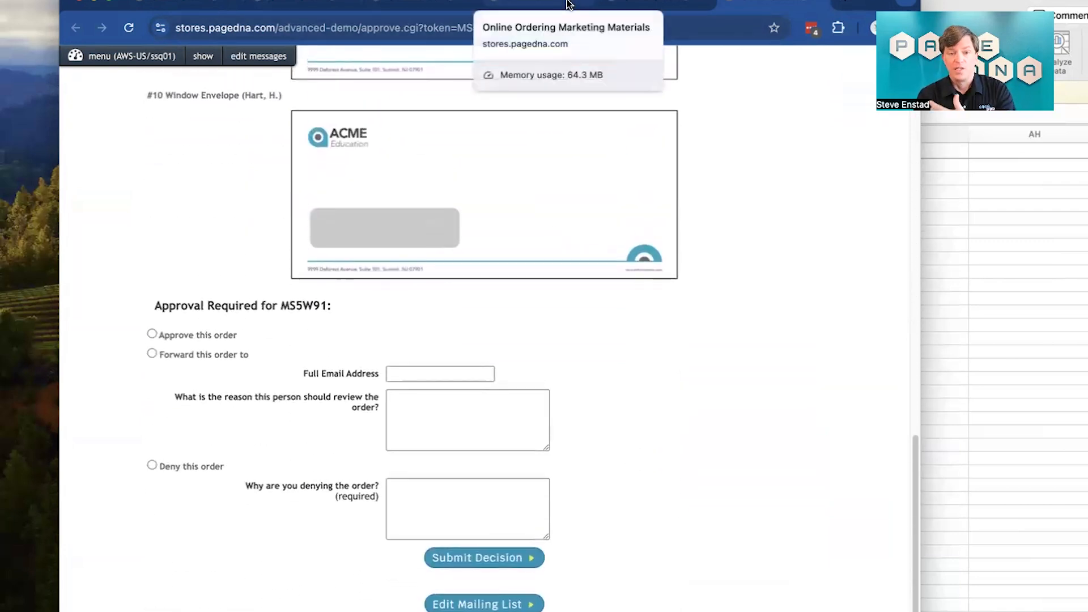
scroll(513, 238, up, 20)
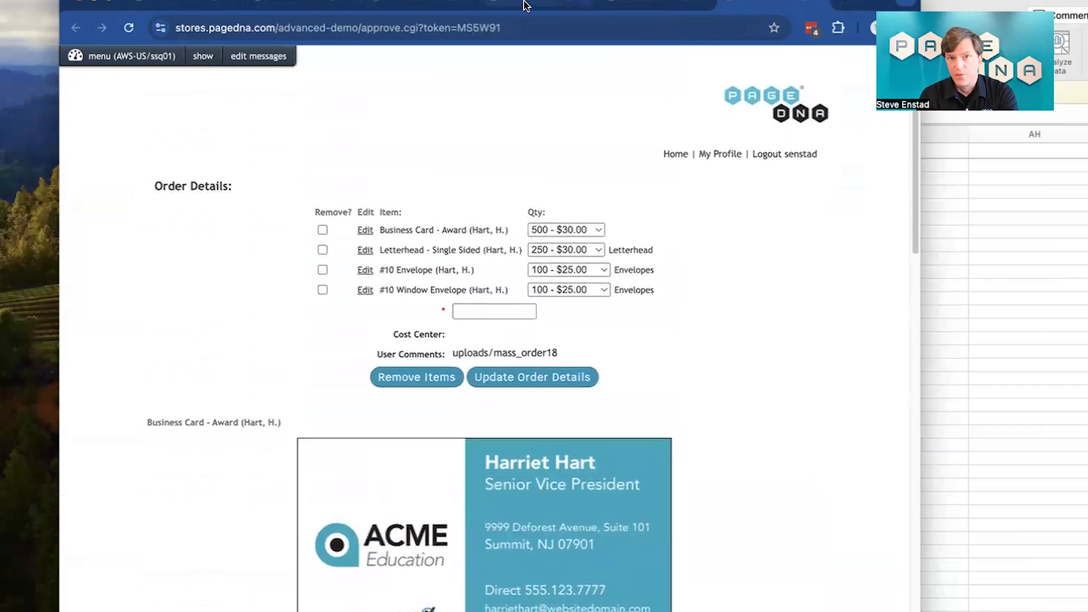
Step: Return to the waiting orders list, select all waiting orders and approve them
click(522, 2)
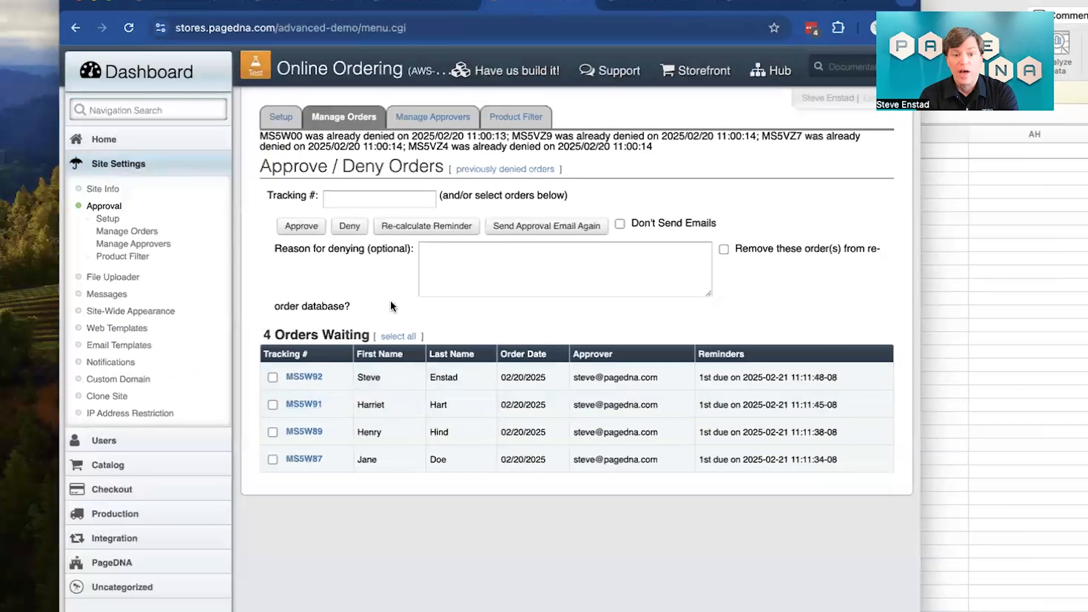
click(405, 339)
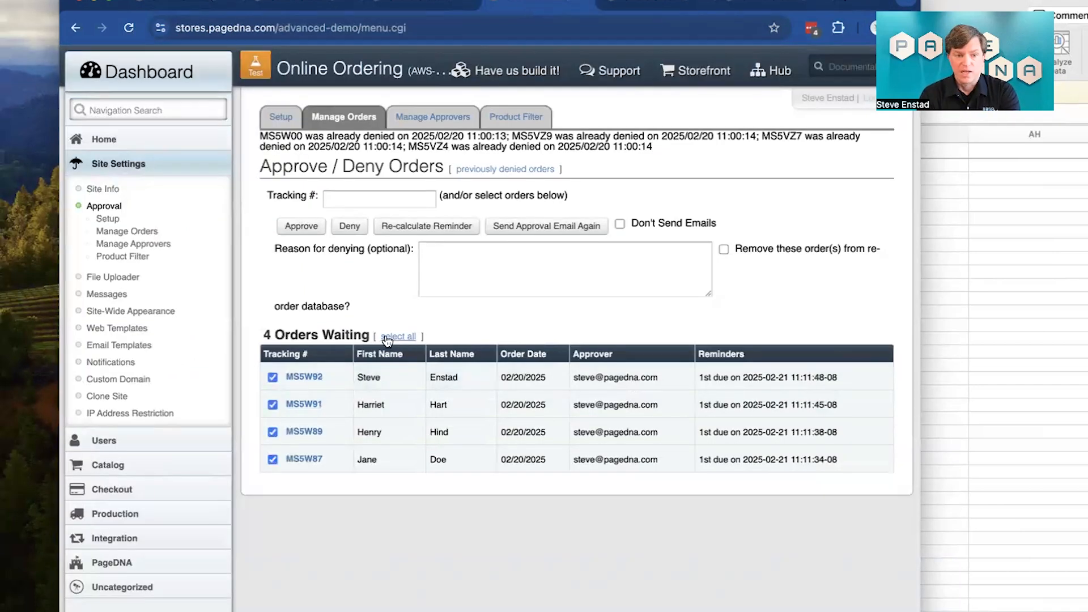
click(303, 226)
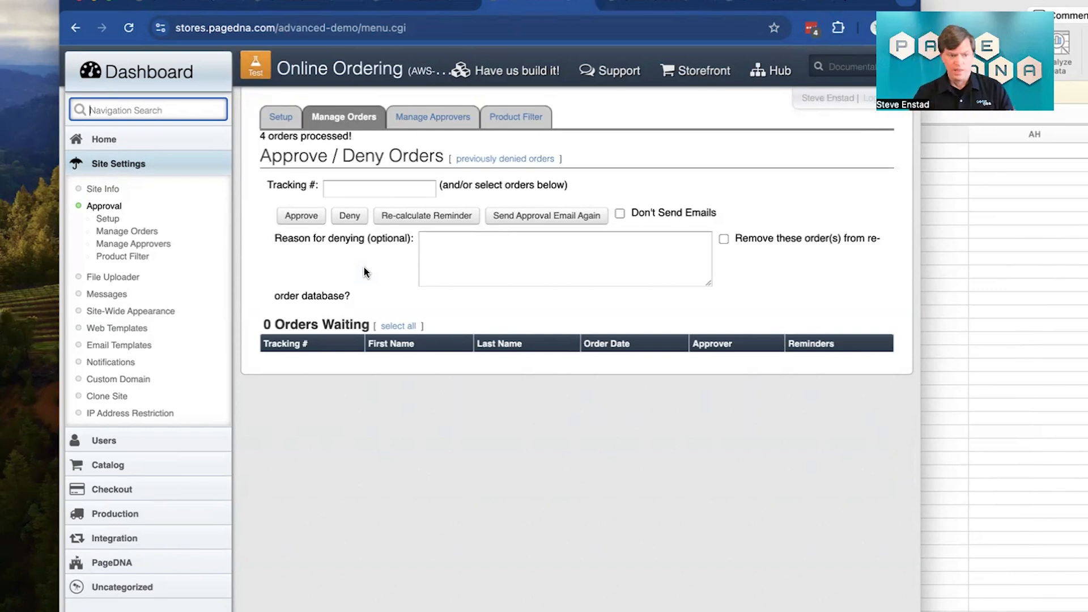
Step: Search the dashboard navigation for "OR"
text(OR)
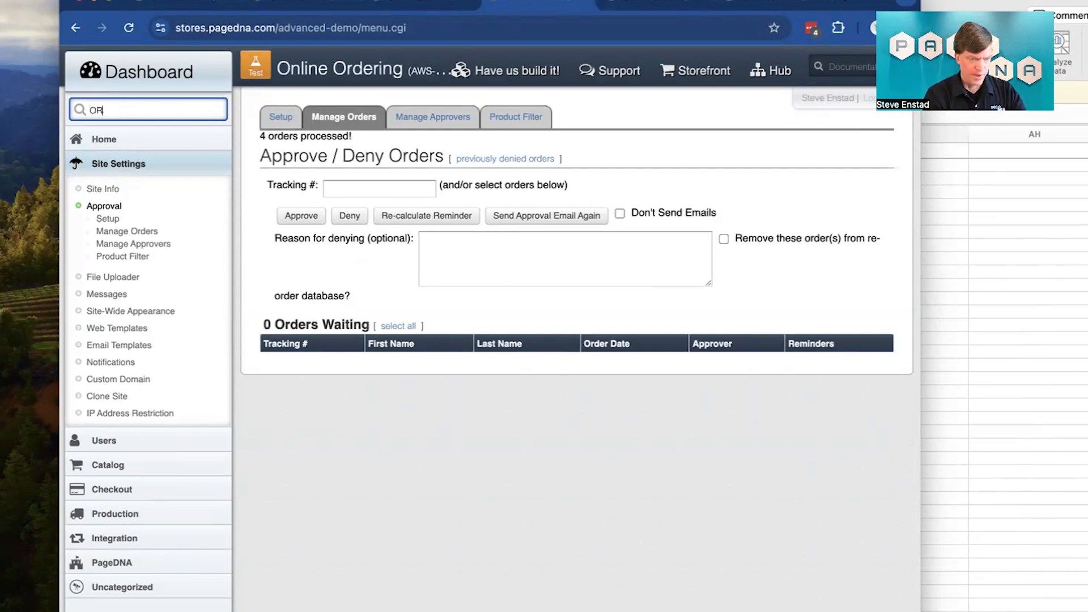